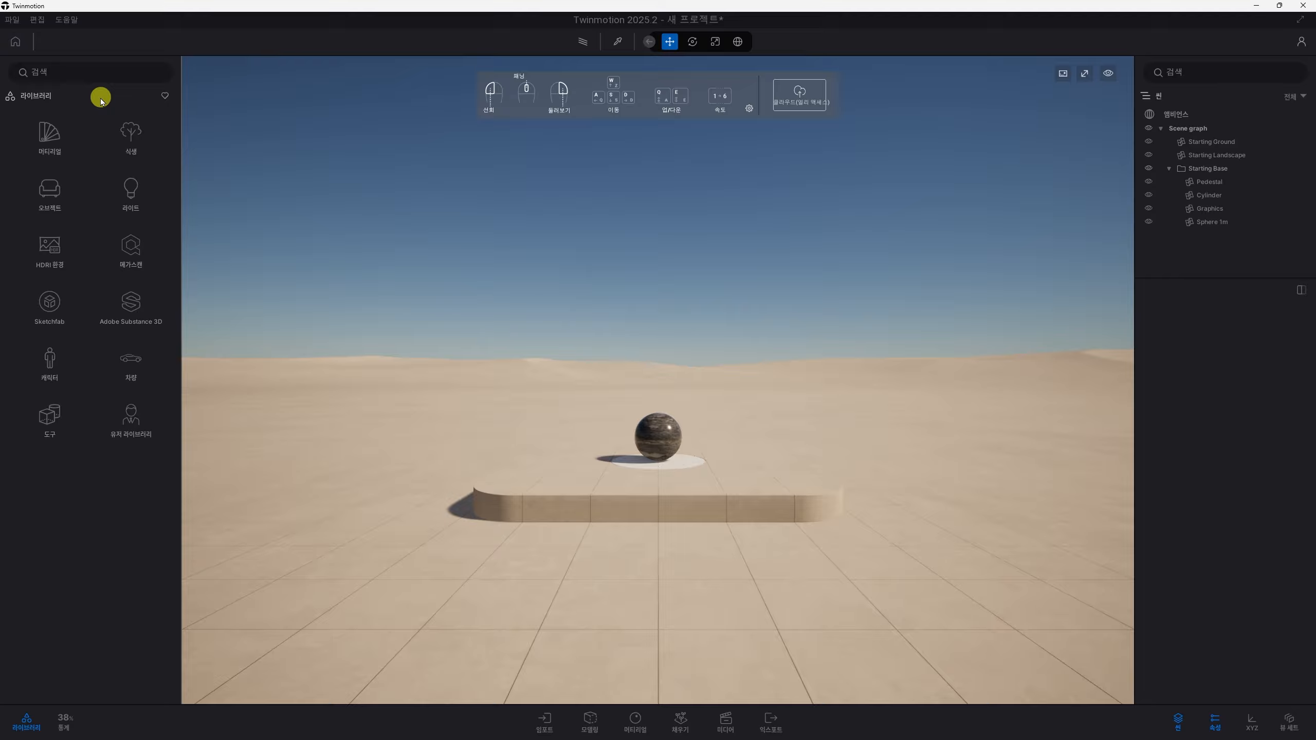
# Step: Place a Banyan tree from the vegetation library's tree category on the ground in front of the pedestal, and deselect it
pyautogui.click(130, 133)
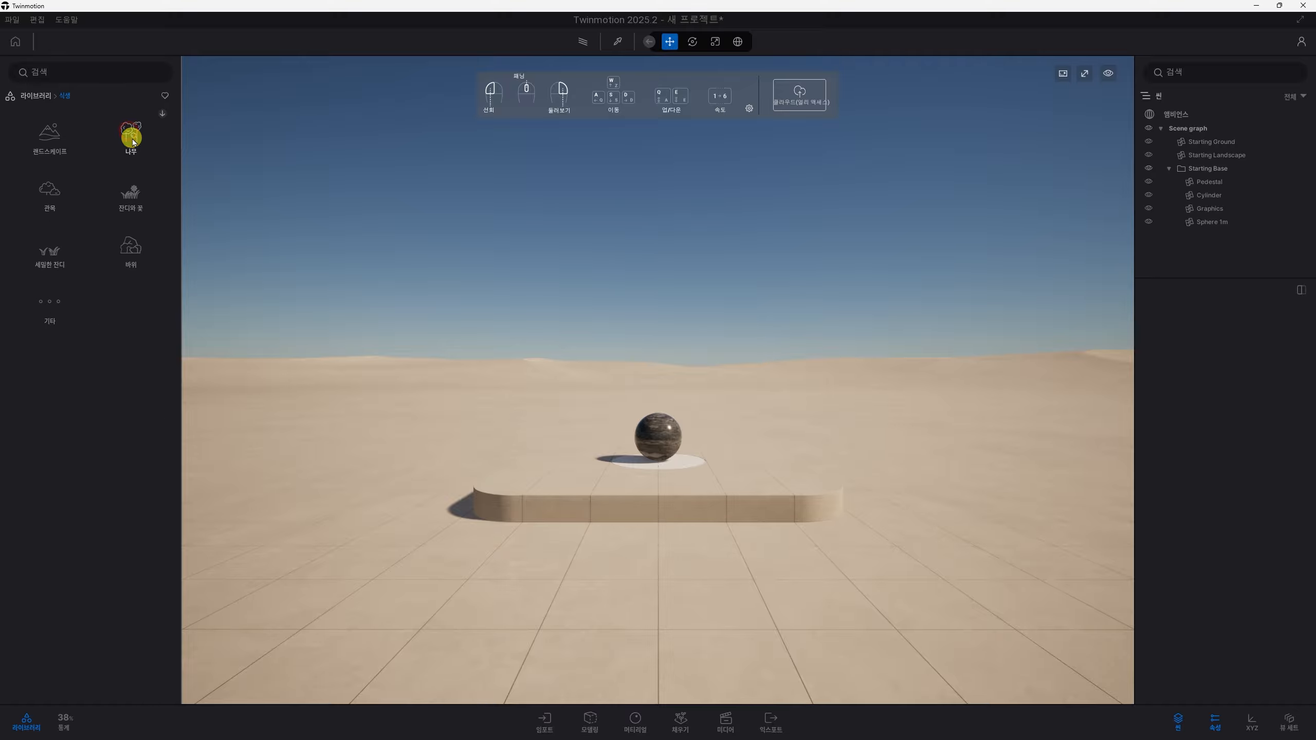
pyautogui.click(130, 134)
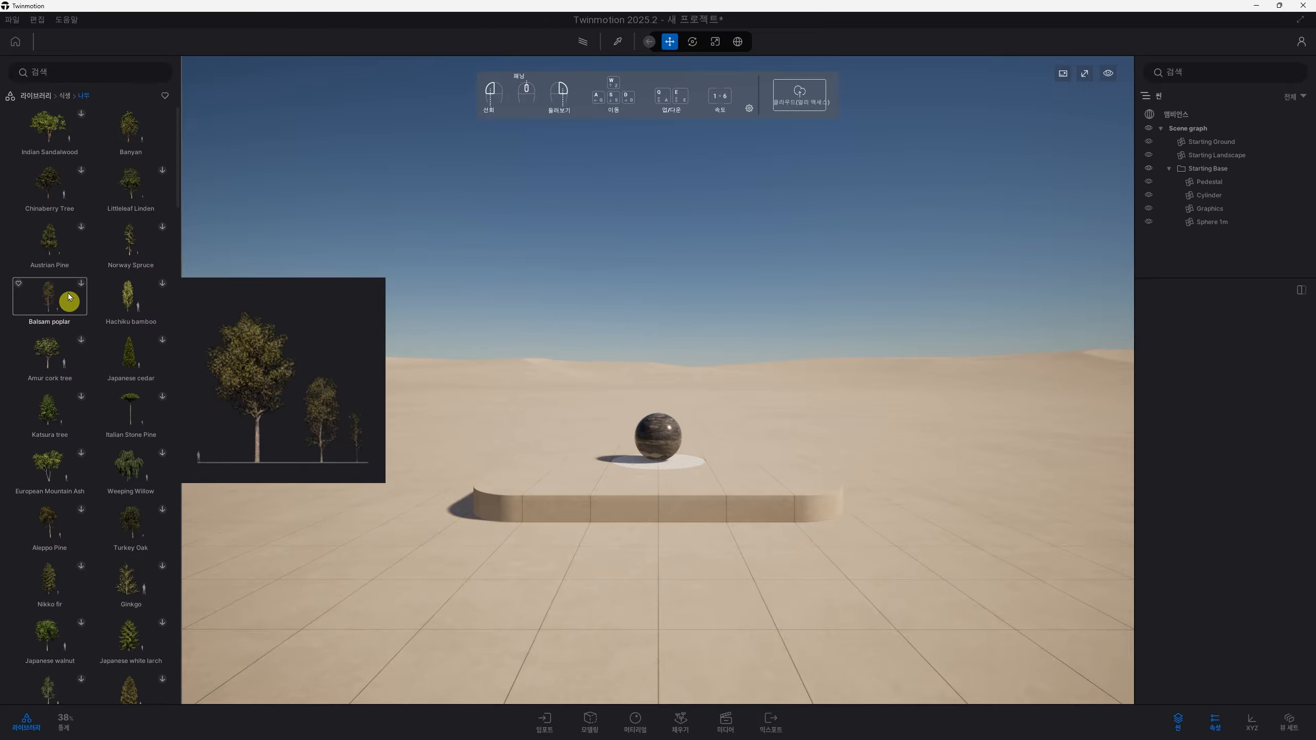
pyautogui.moveTo(118, 115)
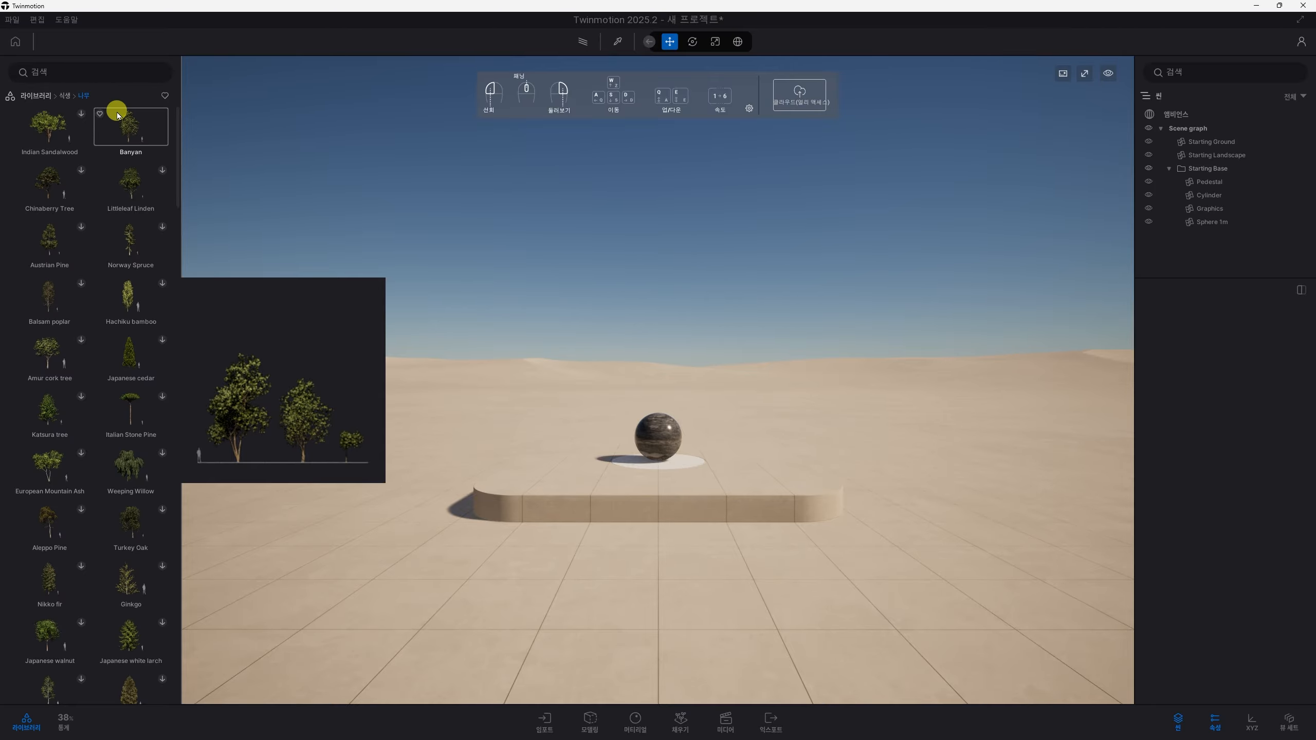
pyautogui.moveTo(118, 115); pyautogui.dragTo(662, 574)
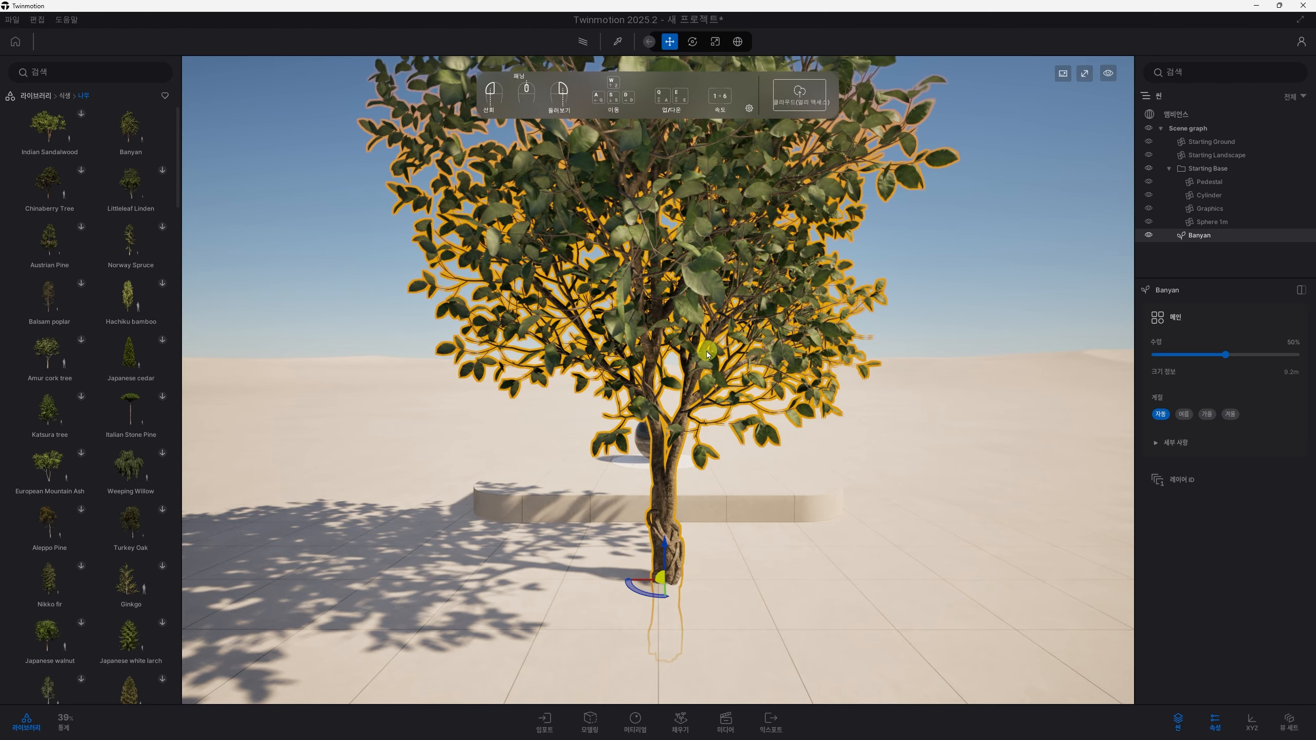
pyautogui.moveTo(711, 352); pyautogui.dragTo(709, 353, button='right')
pyautogui.press('s')
pyautogui.press('q')
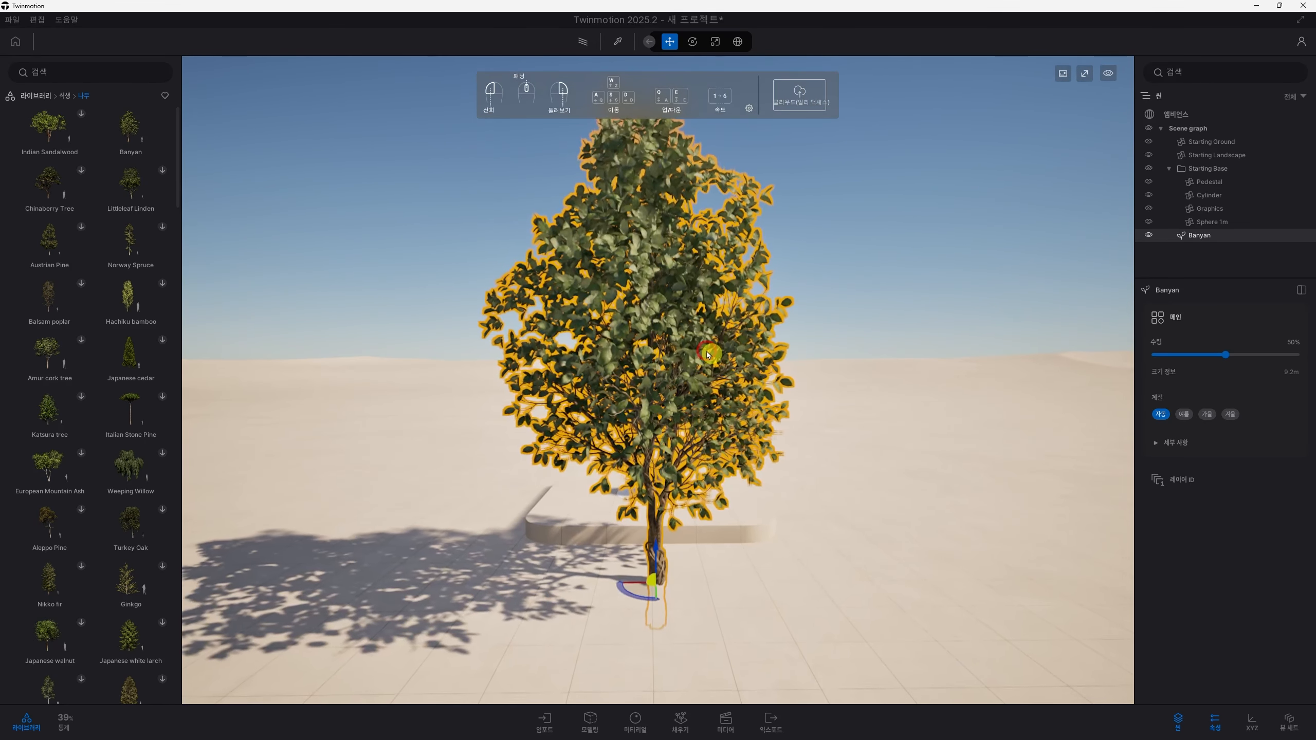
pyautogui.press('Escape')
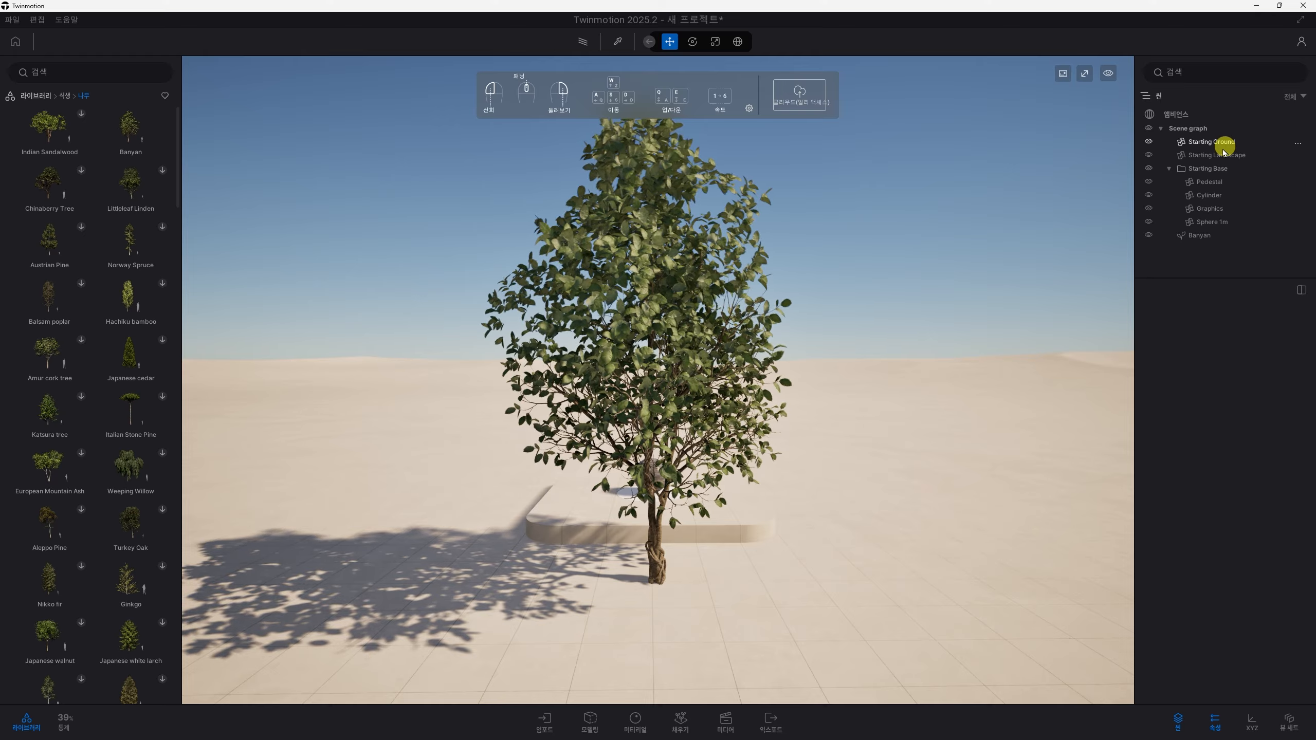
# Step: Select the Banyan tree in the scene graph, hide it and show it again
pyautogui.click(1222, 236)
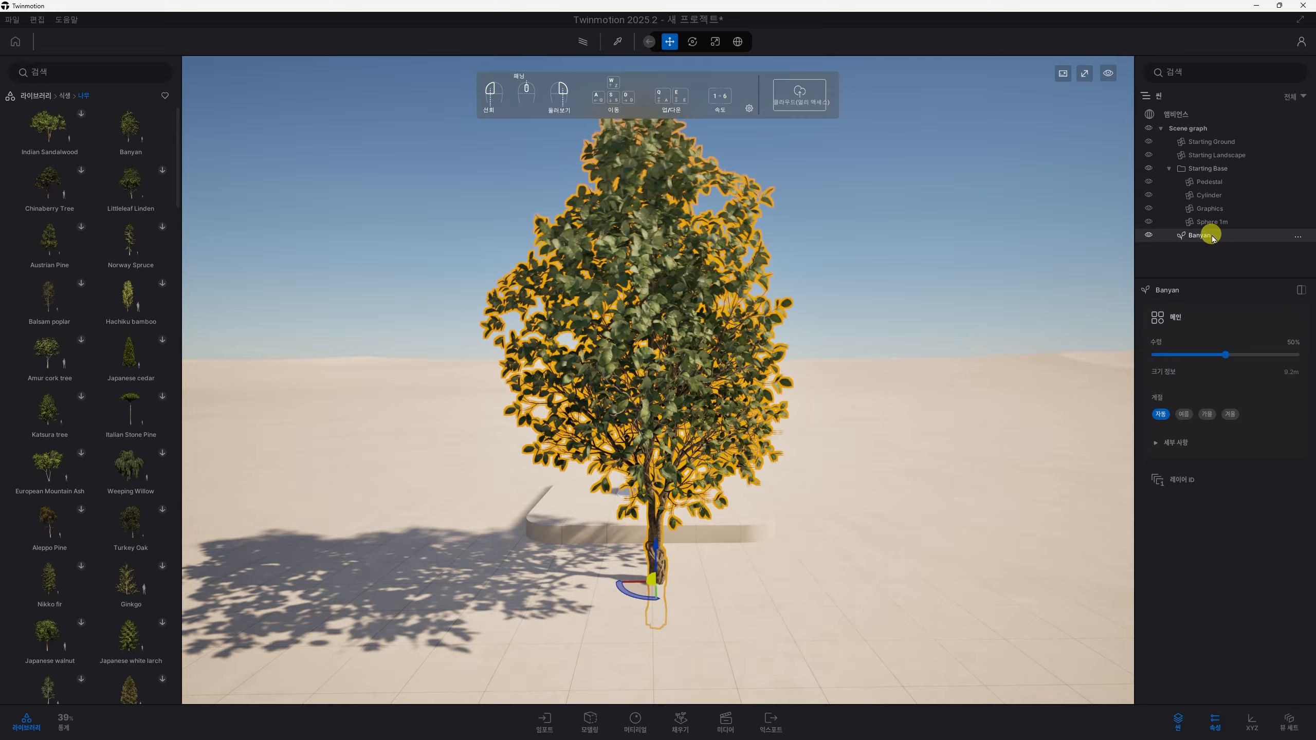
pyautogui.click(1148, 236)
pyautogui.click(1147, 236)
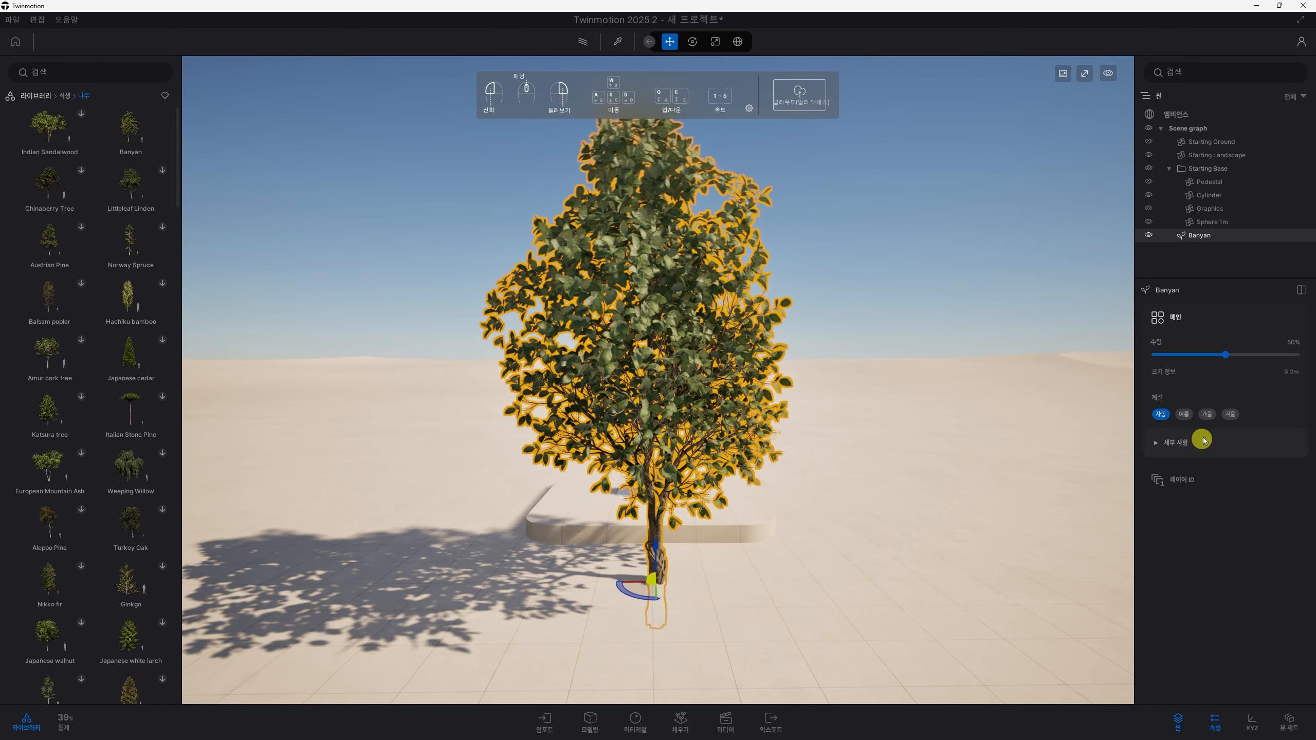
# Step: Inspect the properties of Sphere 1m, Graphics, Cylinder, Pedestal and Banyan one after another
pyautogui.click(1214, 222)
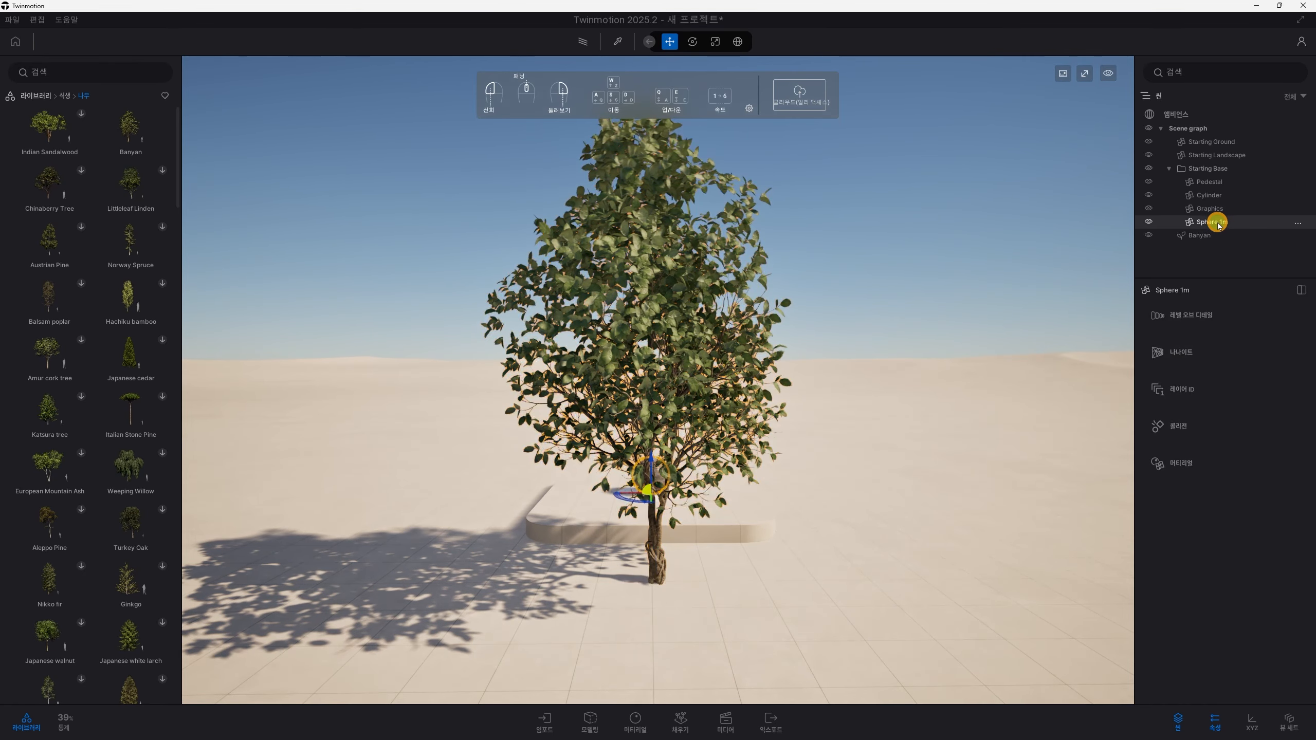
pyautogui.click(1218, 209)
pyautogui.click(1218, 196)
pyautogui.click(1218, 182)
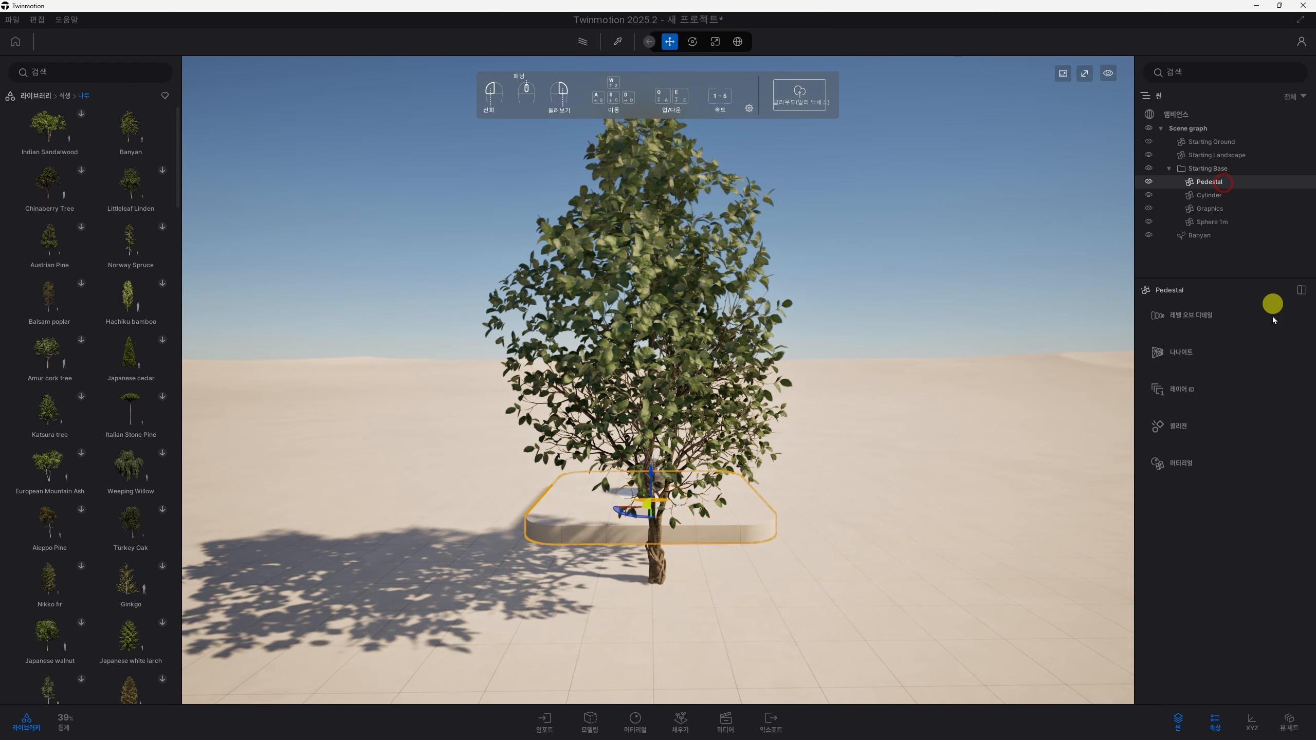
pyautogui.click(1200, 234)
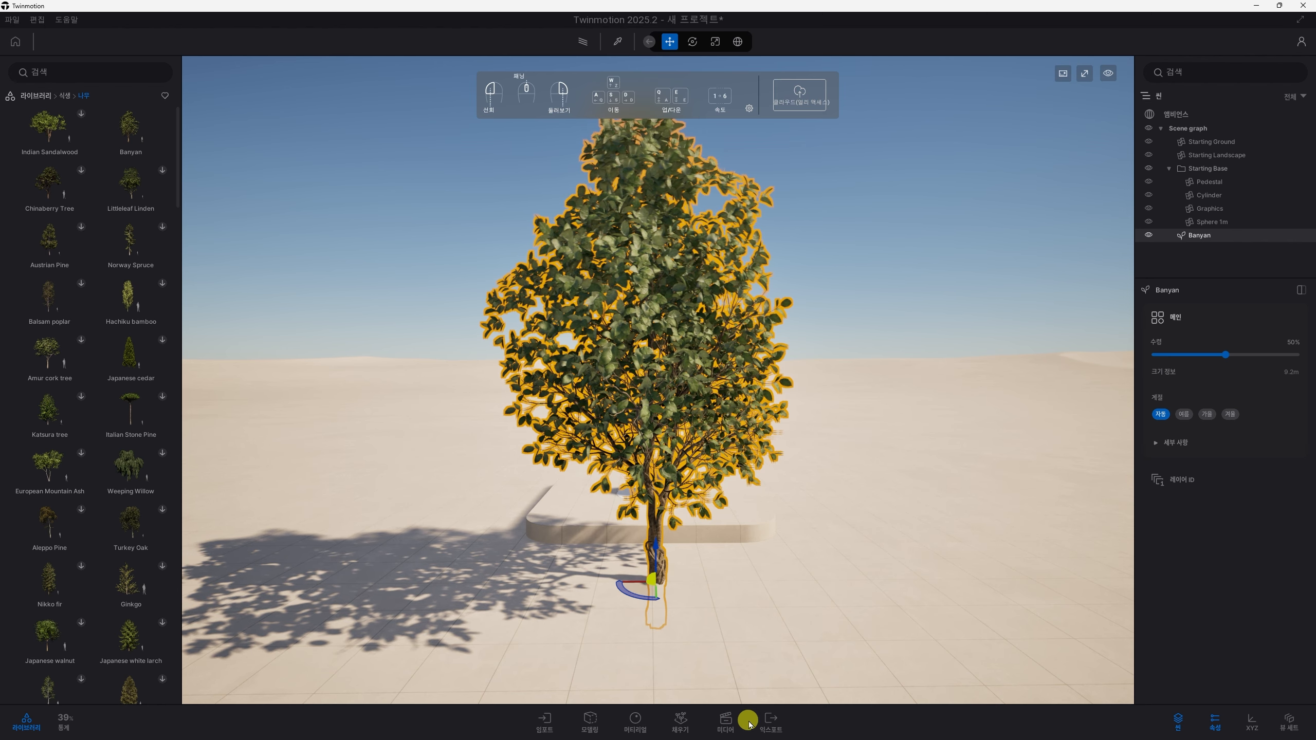
# Step: Review the import, modeling, material, media and export workspaces, ending with media and export open
pyautogui.click(534, 727)
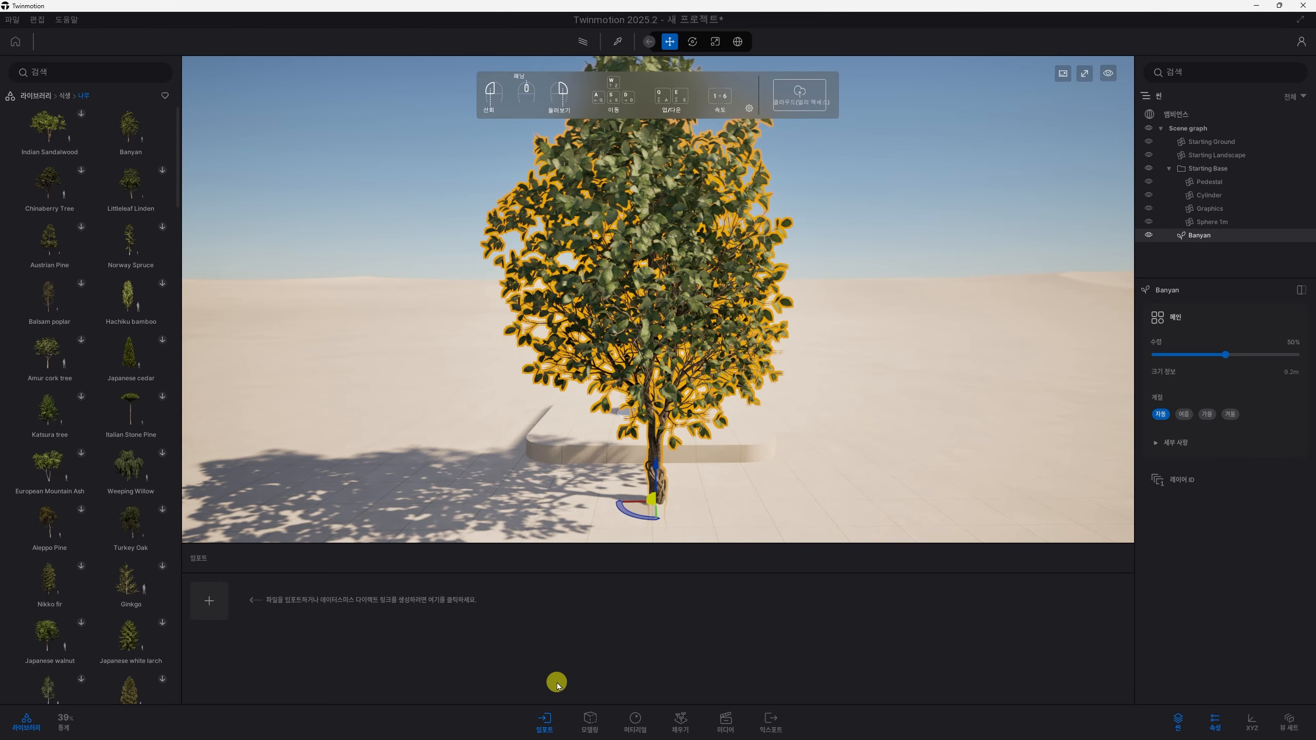
pyautogui.click(581, 724)
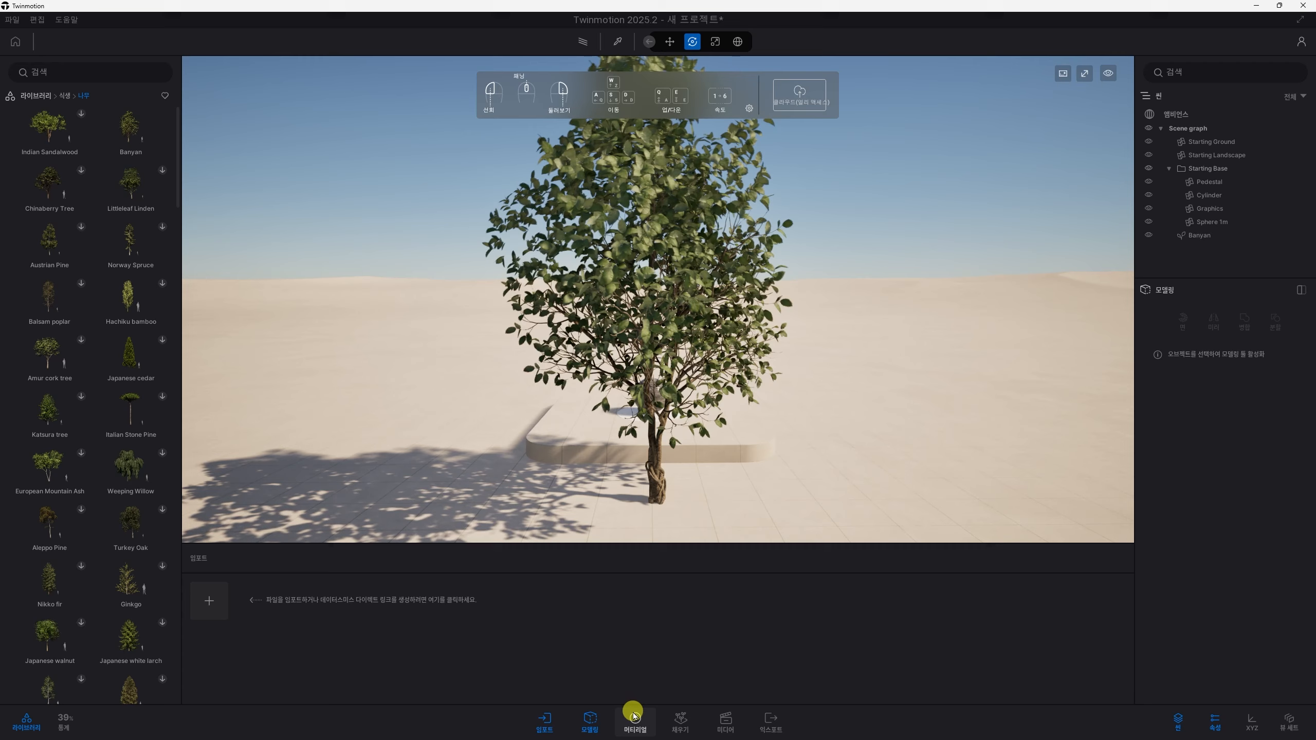
pyautogui.click(636, 718)
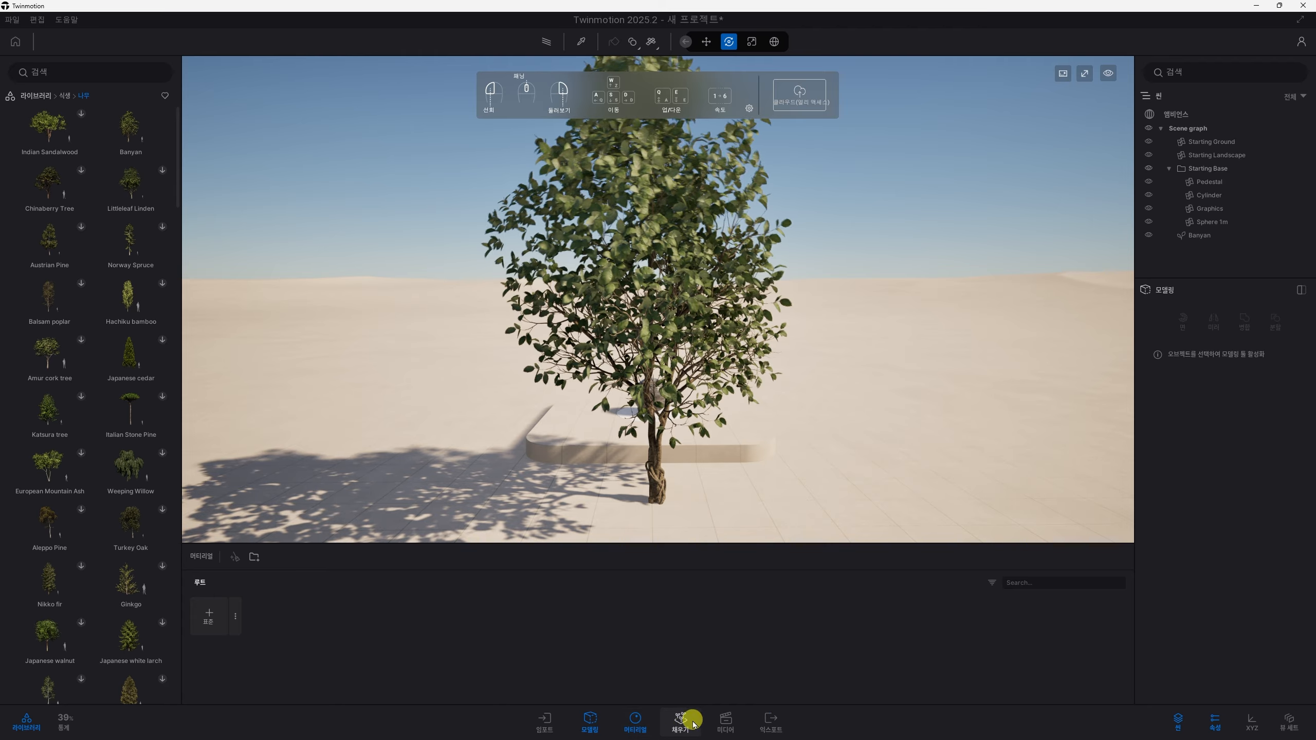
pyautogui.click(723, 721)
pyautogui.click(758, 722)
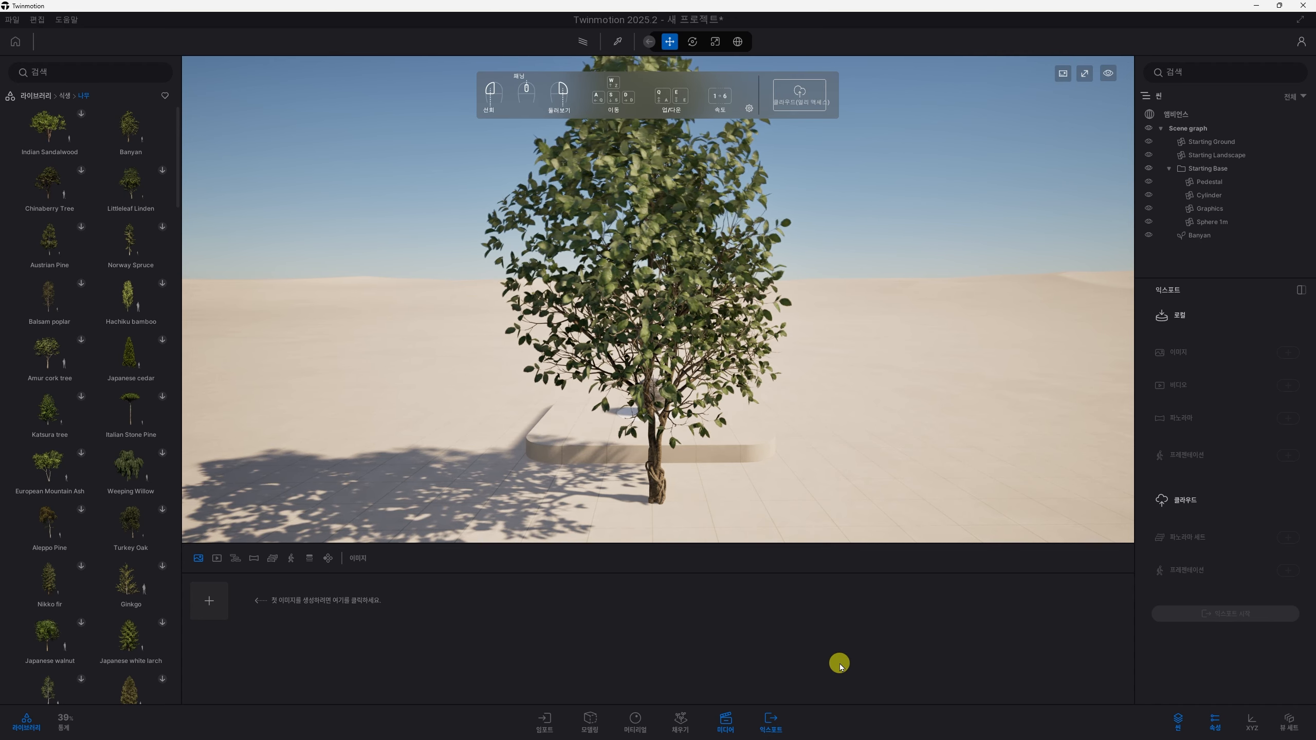
# Step: Examine the Banyan tree and the pedestal behind it from different distances and viewing angles
pyautogui.scroll(3, 742, 415)
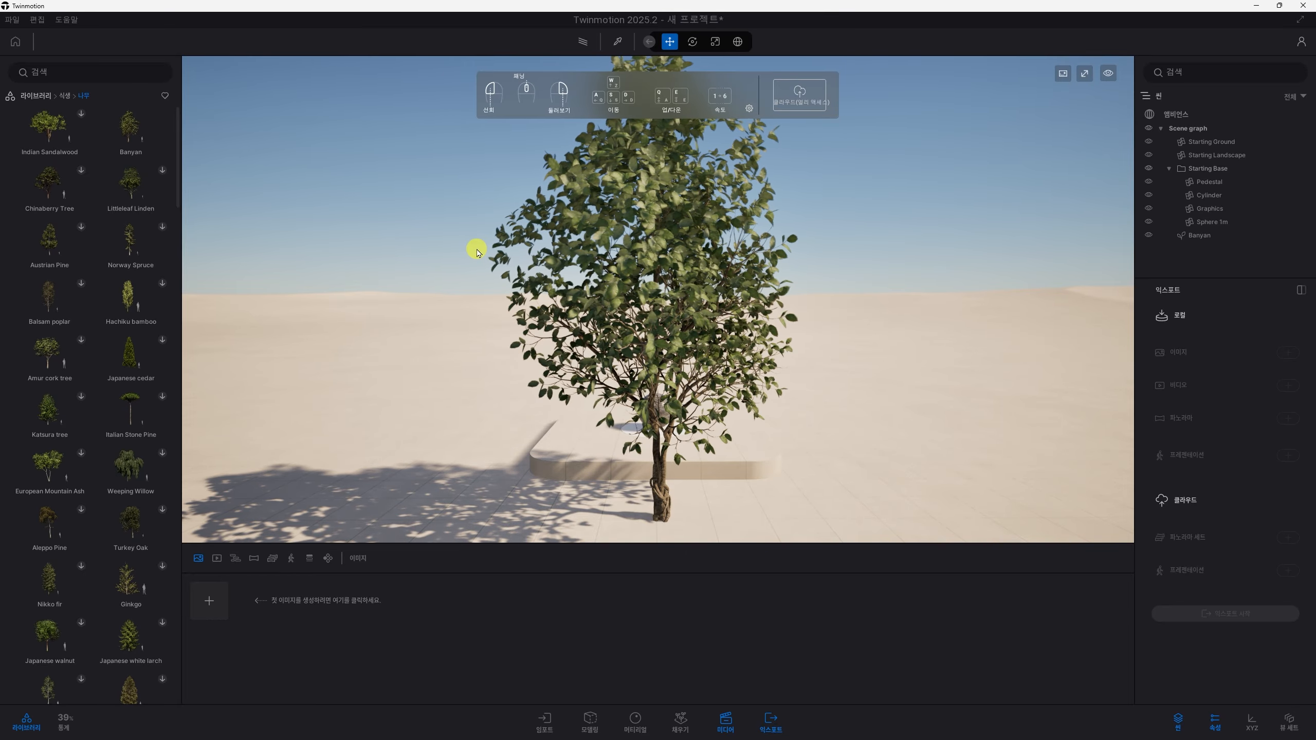
pyautogui.moveTo(718, 303); pyautogui.dragTo(832, 329)
pyautogui.scroll(-2, 832, 329)
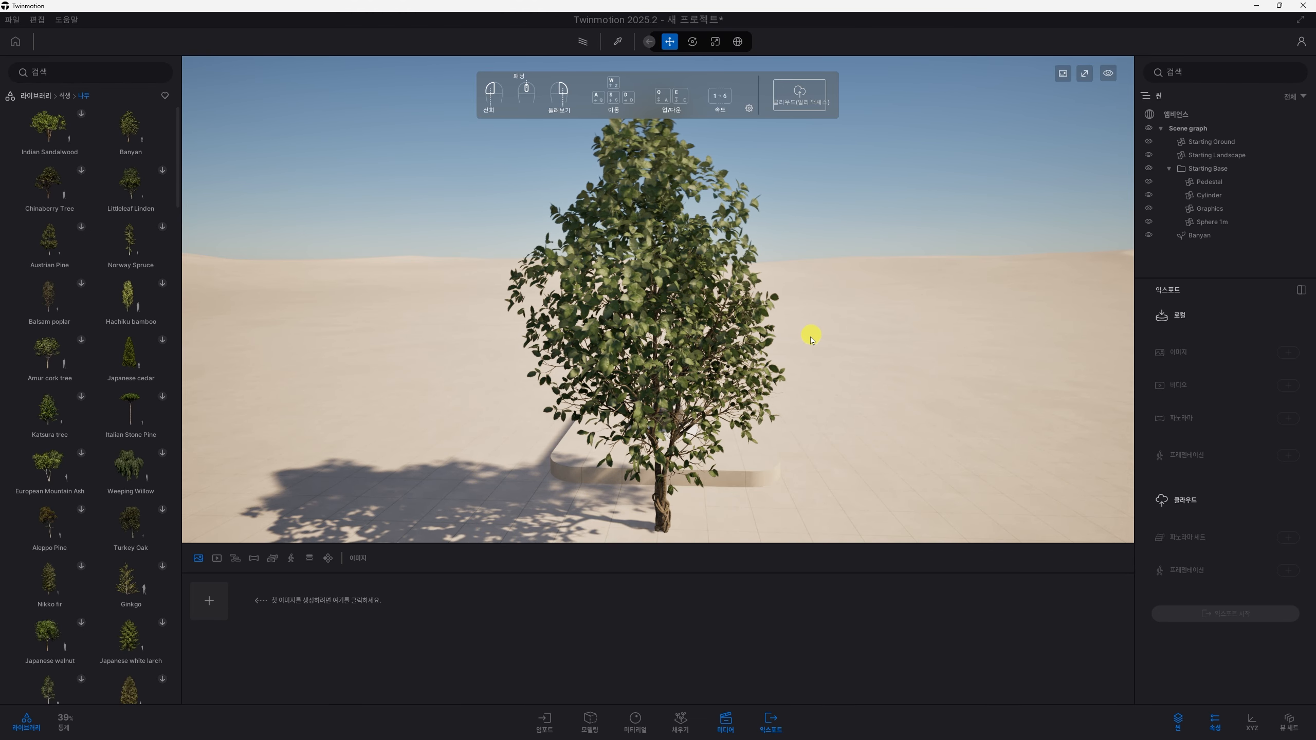
pyautogui.moveTo(787, 344); pyautogui.dragTo(545, 358)
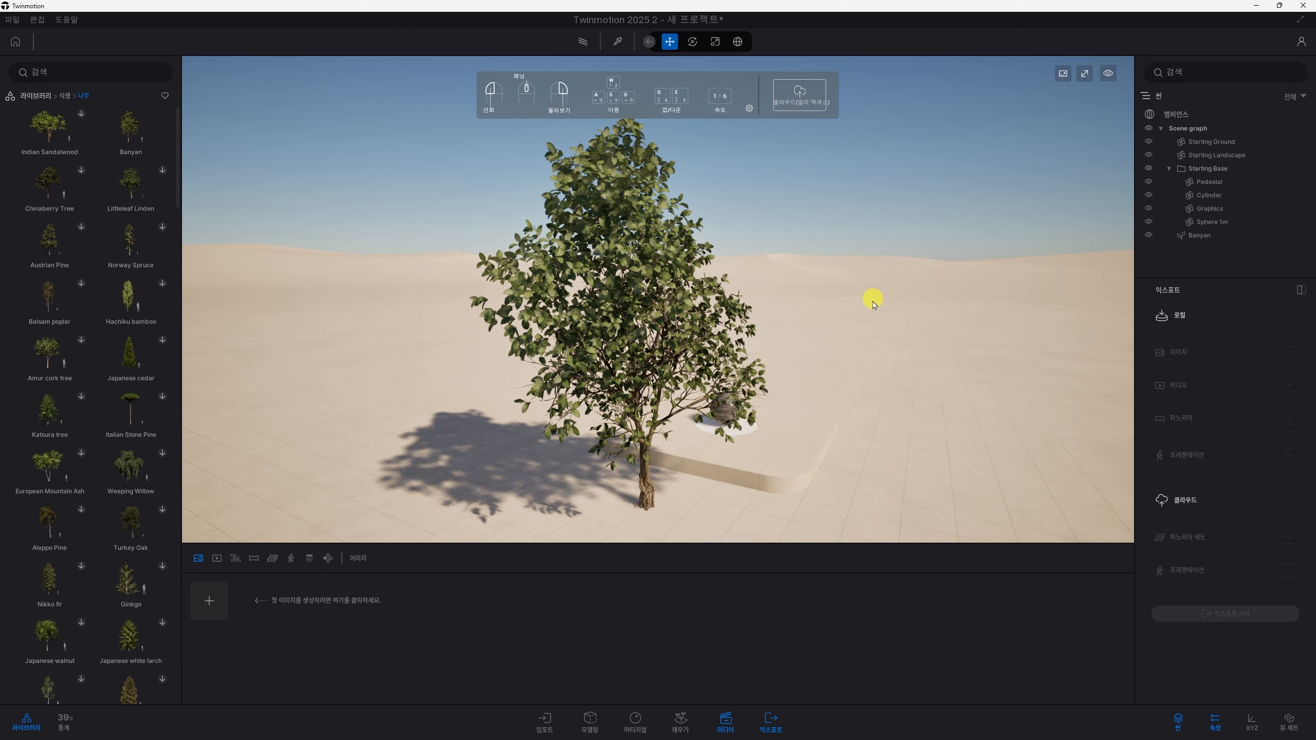
pyautogui.moveTo(789, 307)
pyautogui.mouseDown()
pyautogui.moveTo(582, 342)
pyautogui.moveTo(714, 319)
pyautogui.moveTo(873, 332)
pyautogui.moveTo(788, 317)
pyautogui.moveTo(808, 329)
pyautogui.moveTo(823, 326)
pyautogui.moveTo(785, 311)
pyautogui.mouseUp()
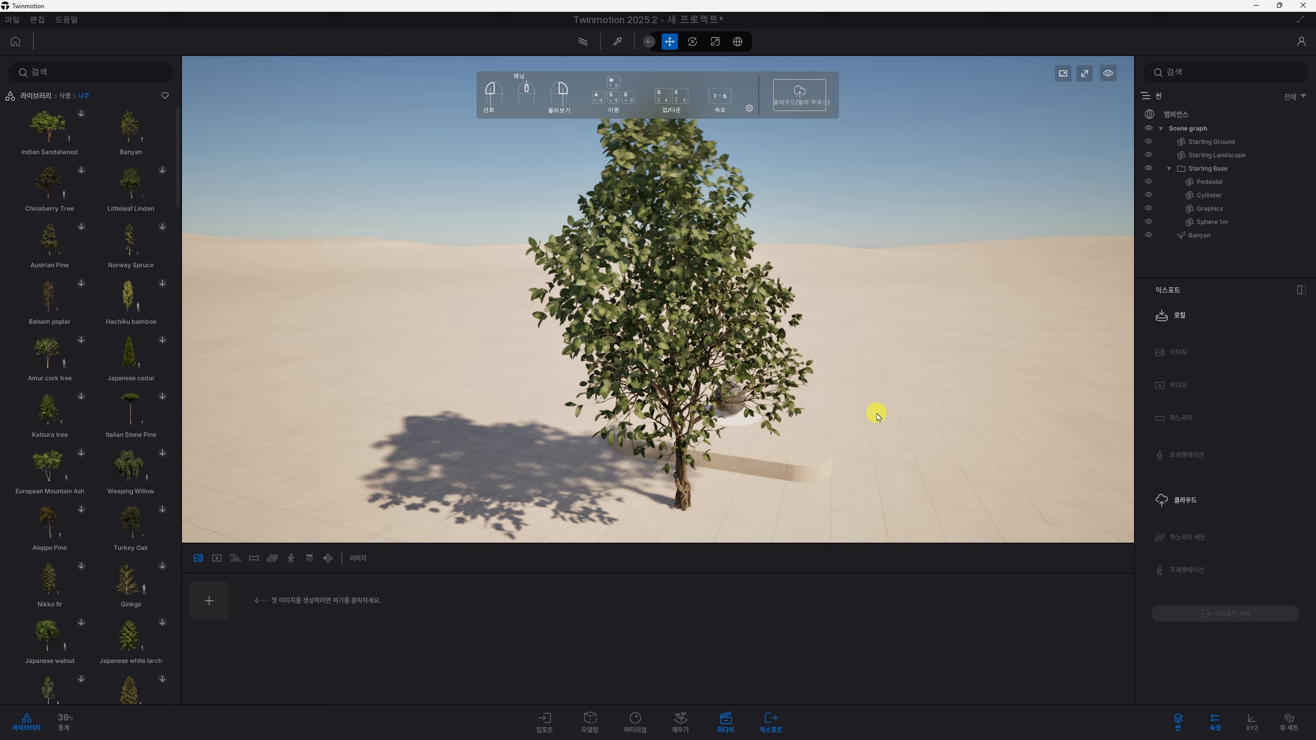
# Step: Open the preferences and review the desktop quality settings, including the super-resolution options
pyautogui.hotkey('ctrl', 'p')
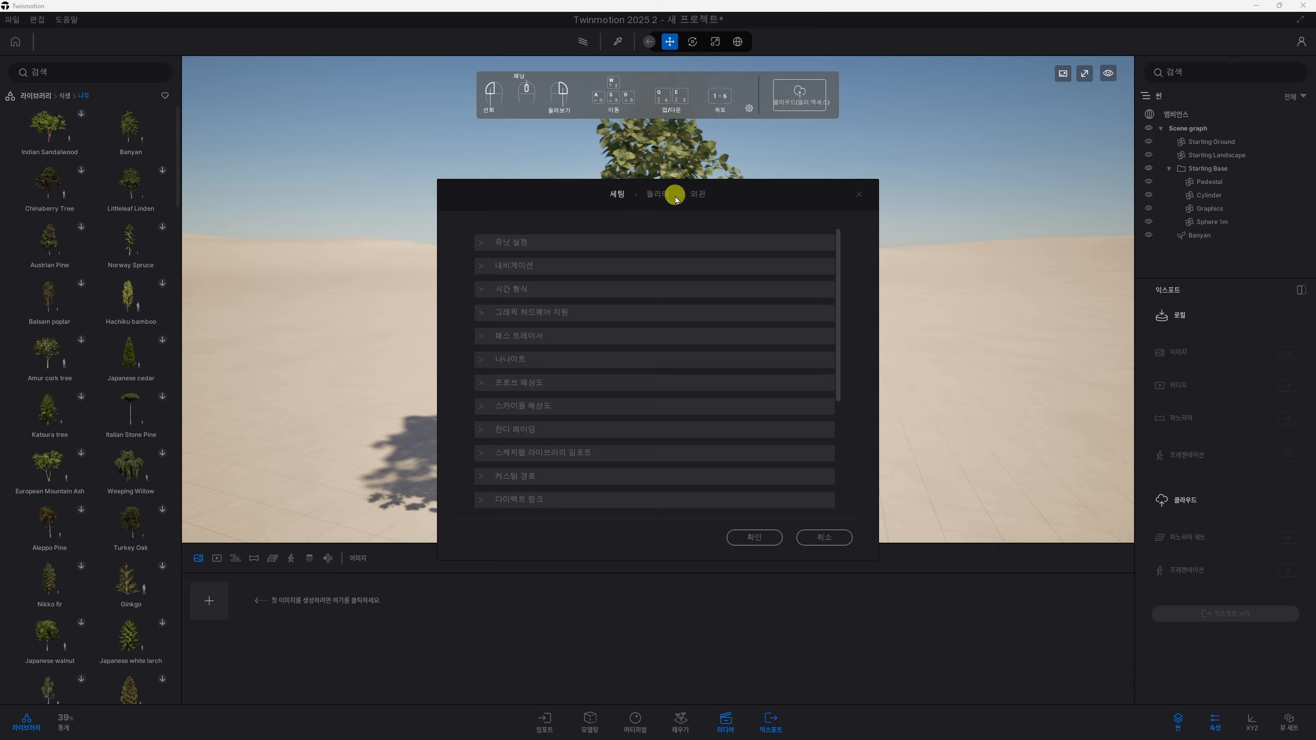
pyautogui.click(659, 196)
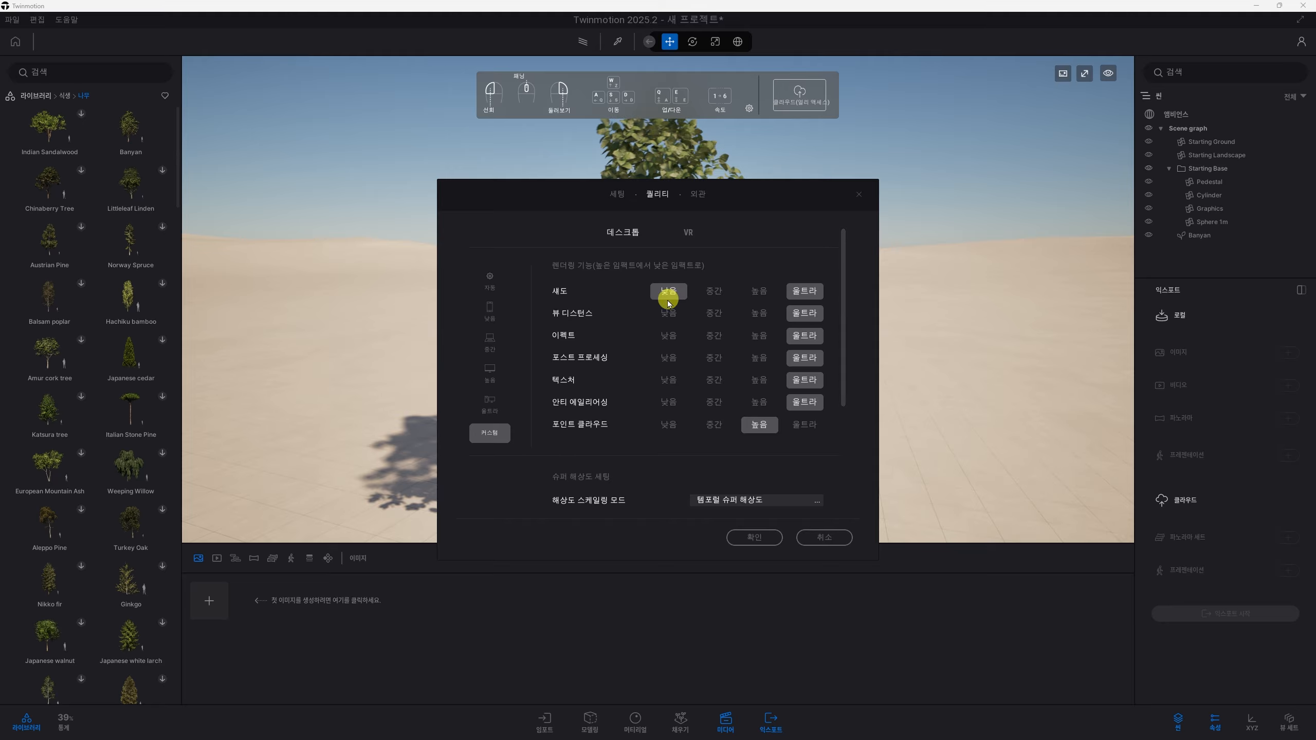
pyautogui.scroll(-2, 800, 421)
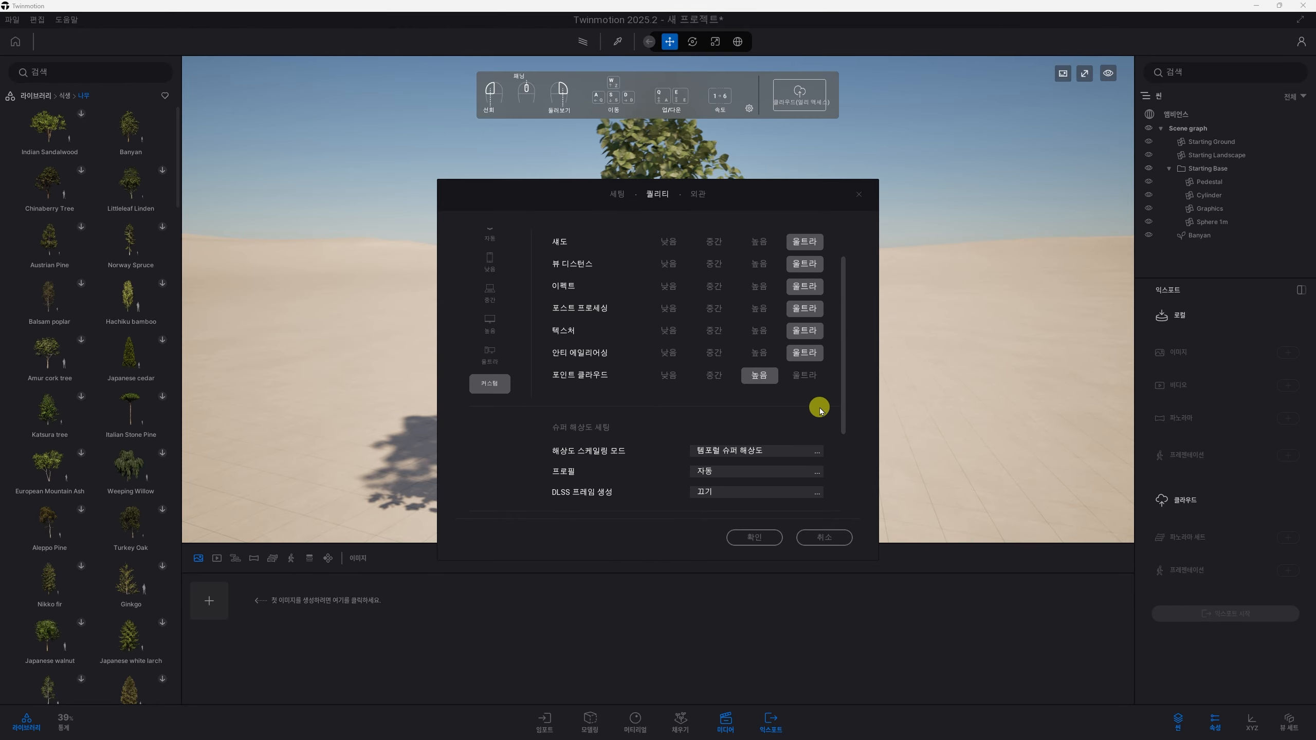
pyautogui.scroll(2, 818, 403)
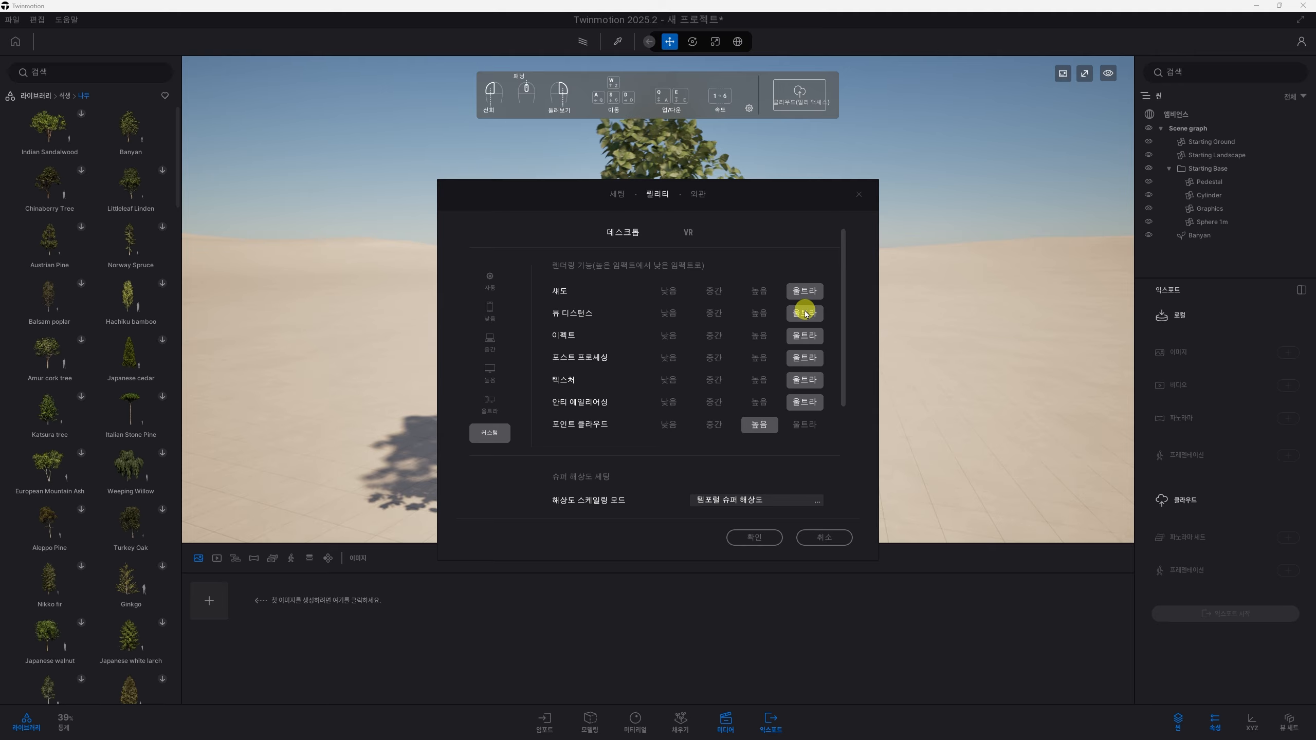
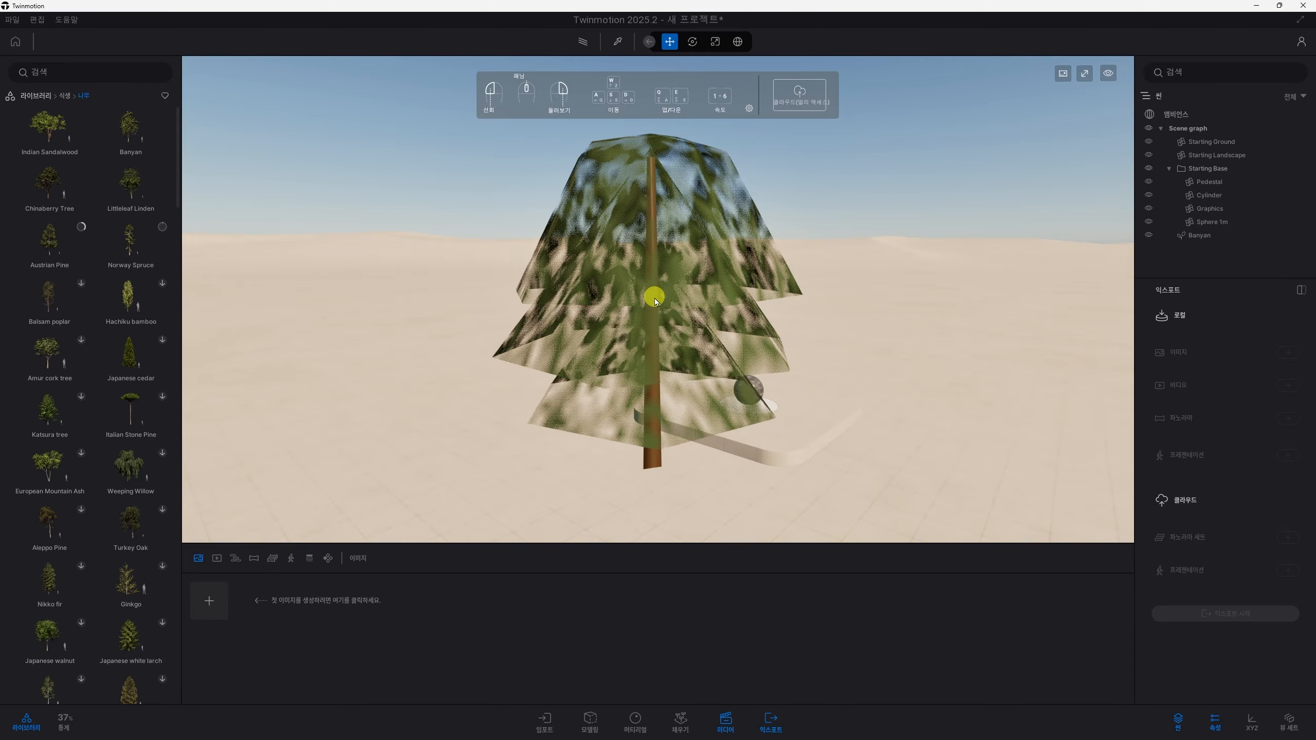
# Step: Compare the simplified display of the Banyan tree from close up and from far away
pyautogui.moveTo(666, 211); pyautogui.dragTo(663, 203, button='right')
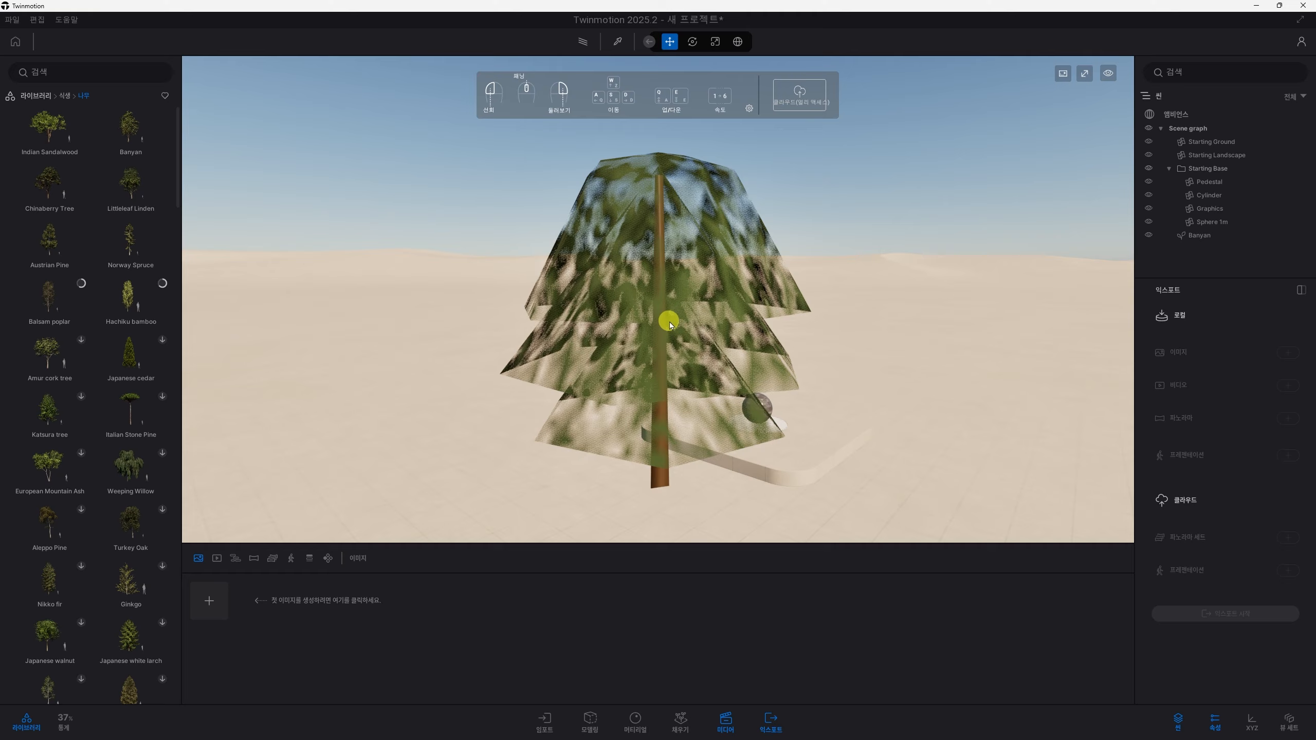
pyautogui.moveTo(653, 320)
pyautogui.mouseDown()
pyautogui.moveTo(514, 329)
pyautogui.moveTo(729, 356)
pyautogui.moveTo(787, 342)
pyautogui.moveTo(508, 347)
pyautogui.moveTo(653, 347)
pyautogui.moveTo(690, 322)
pyautogui.moveTo(670, 264)
pyautogui.moveTo(670, 338)
pyautogui.moveTo(644, 391)
pyautogui.moveTo(672, 298)
pyautogui.moveTo(673, 311)
pyautogui.moveTo(751, 344)
pyautogui.moveTo(552, 347)
pyautogui.moveTo(723, 343)
pyautogui.moveTo(608, 342)
pyautogui.moveTo(716, 315)
pyautogui.moveTo(652, 317)
pyautogui.mouseUp()
pyautogui.scroll(-5, 651, 322)
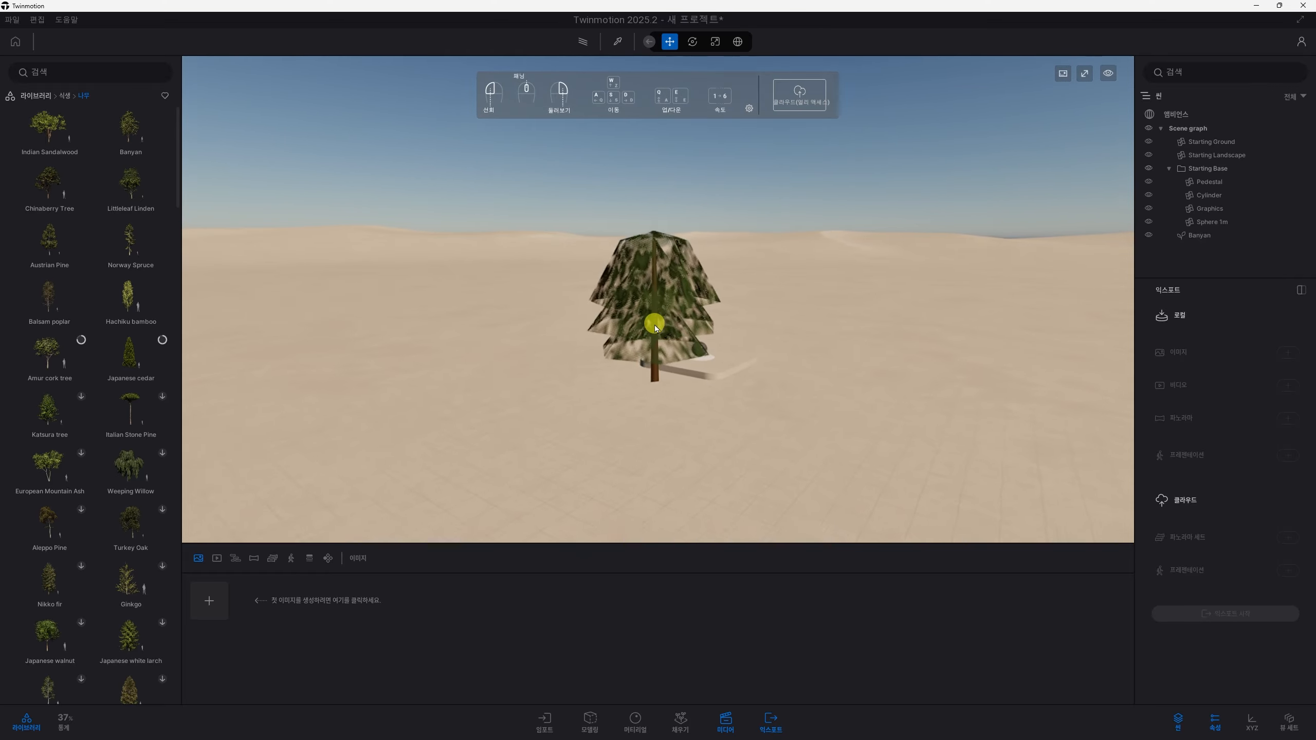
pyautogui.scroll(8, 654, 324)
pyautogui.scroll(-5, 654, 325)
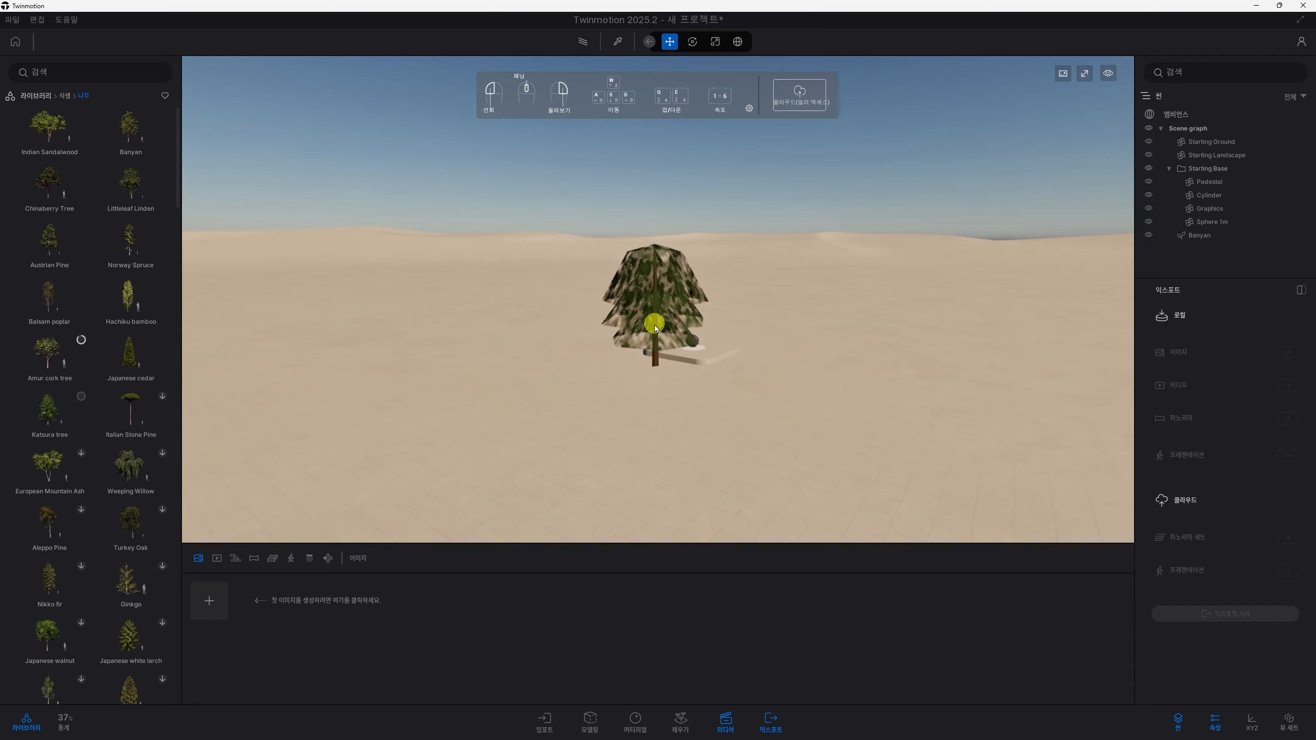
pyautogui.scroll(8, 654, 325)
pyautogui.scroll(-5, 654, 325)
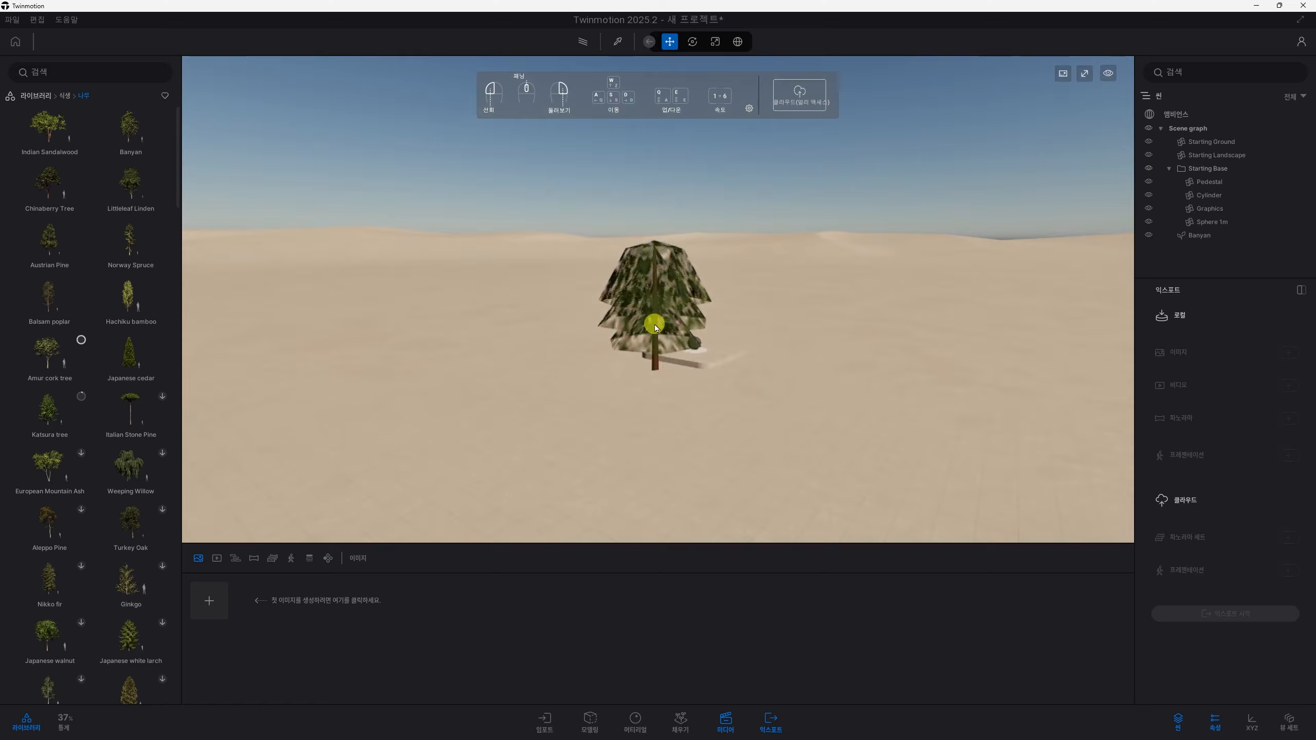
pyautogui.scroll(3, 654, 325)
pyautogui.scroll(4, 654, 325)
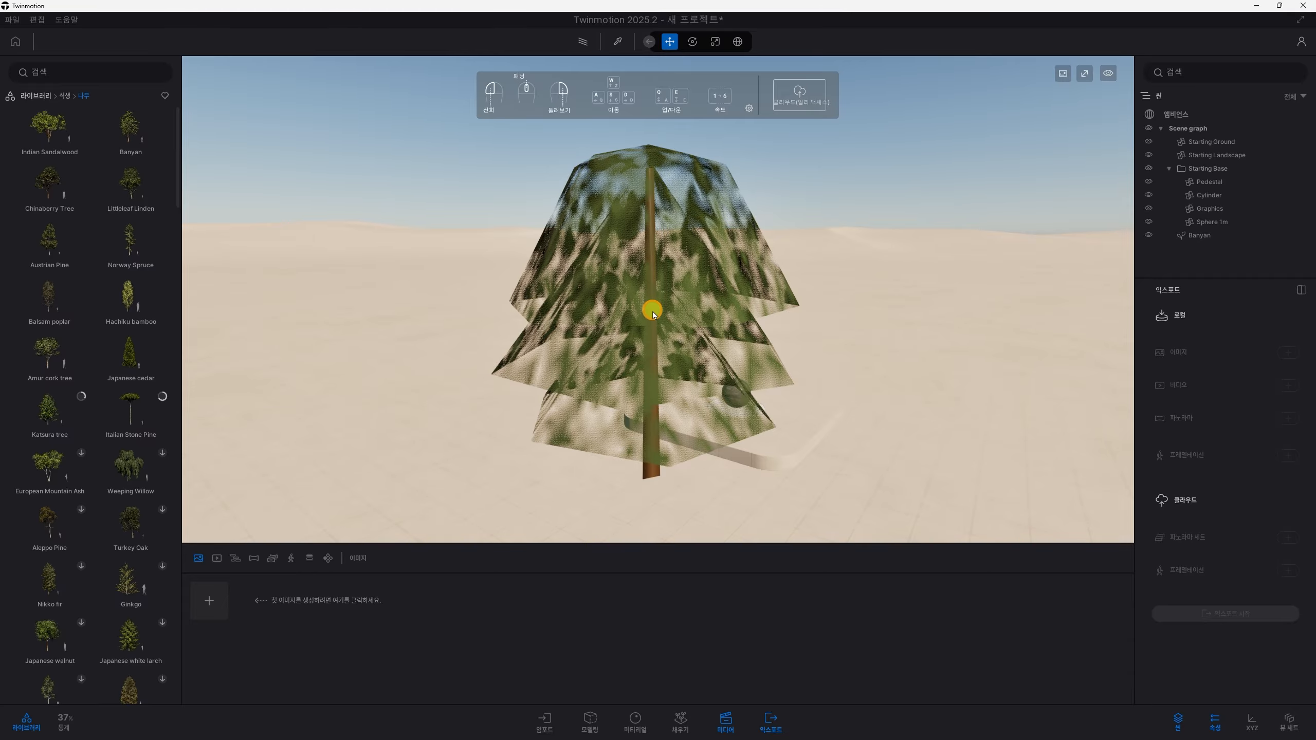
# Step: Look around the scene from eye level, moving forward, backward and sideways around the tree
pyautogui.moveTo(652, 310); pyautogui.dragTo(493, 308, button='right')
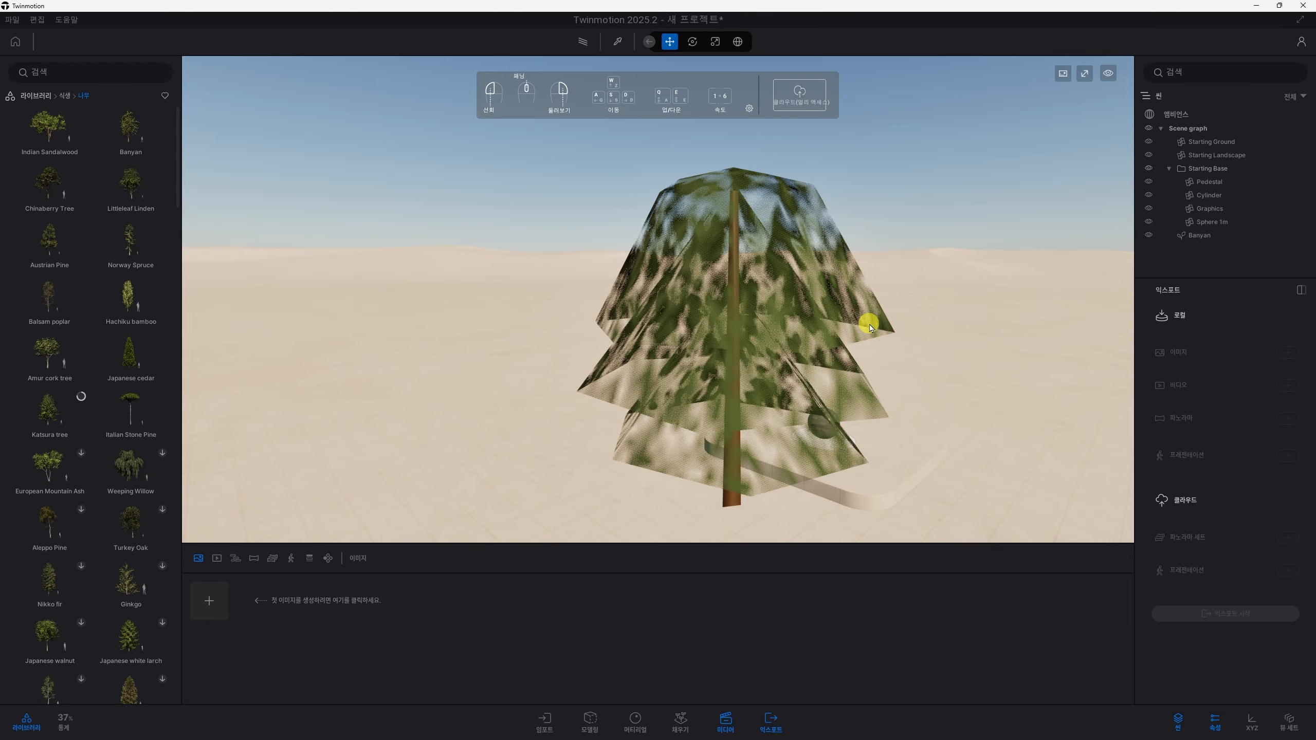
pyautogui.press('w')
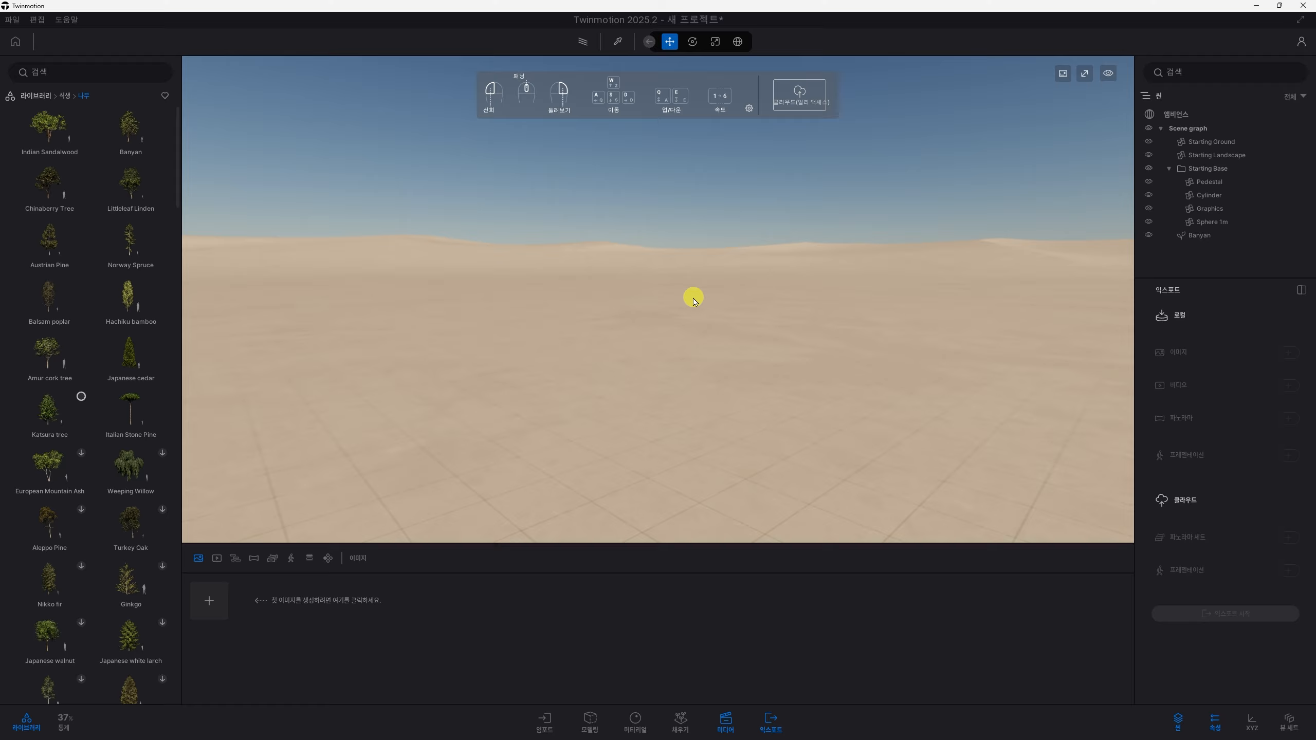
pyautogui.press('s')
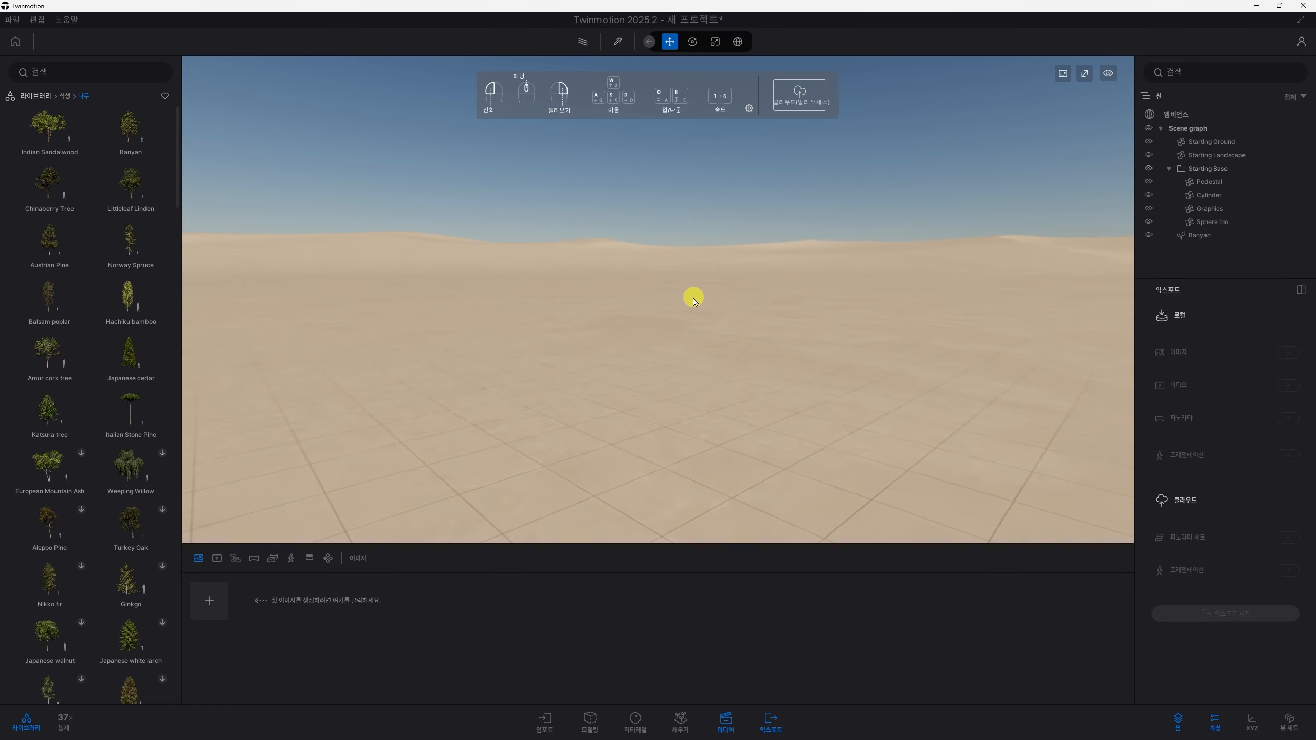
pyautogui.press('s')
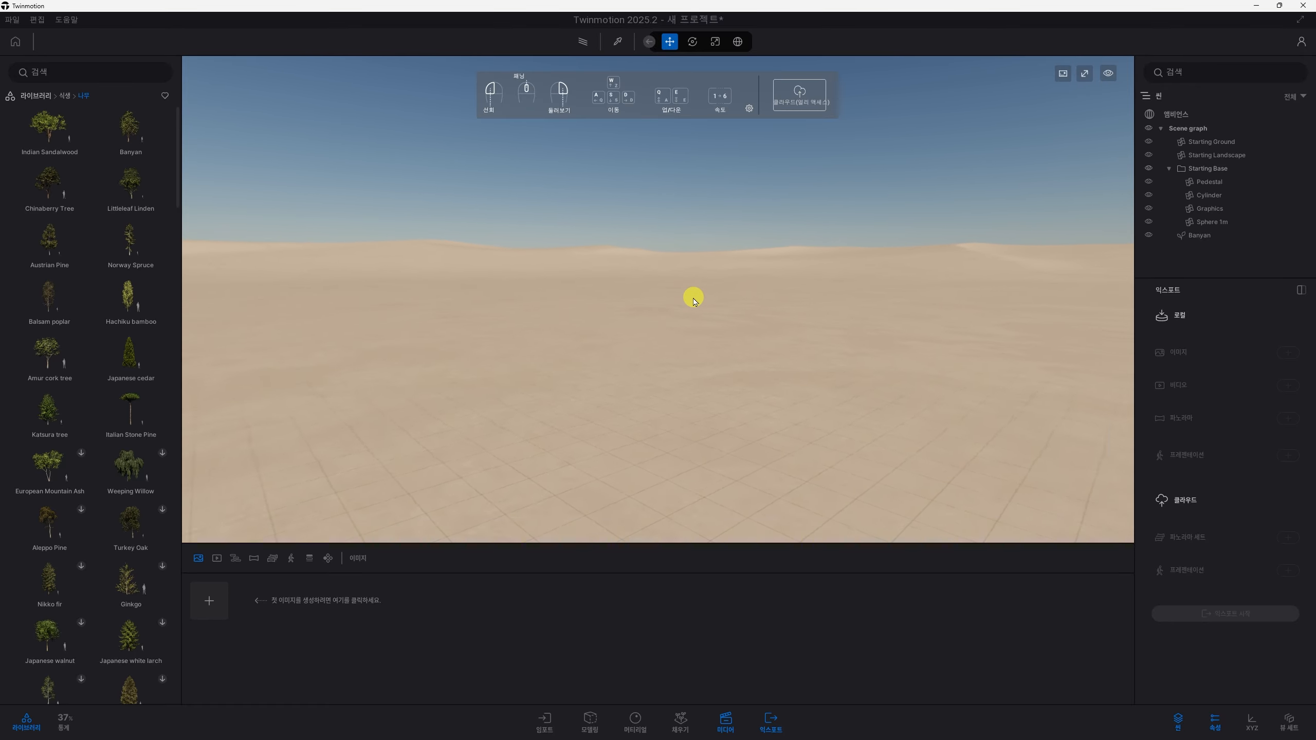
pyautogui.press('s')
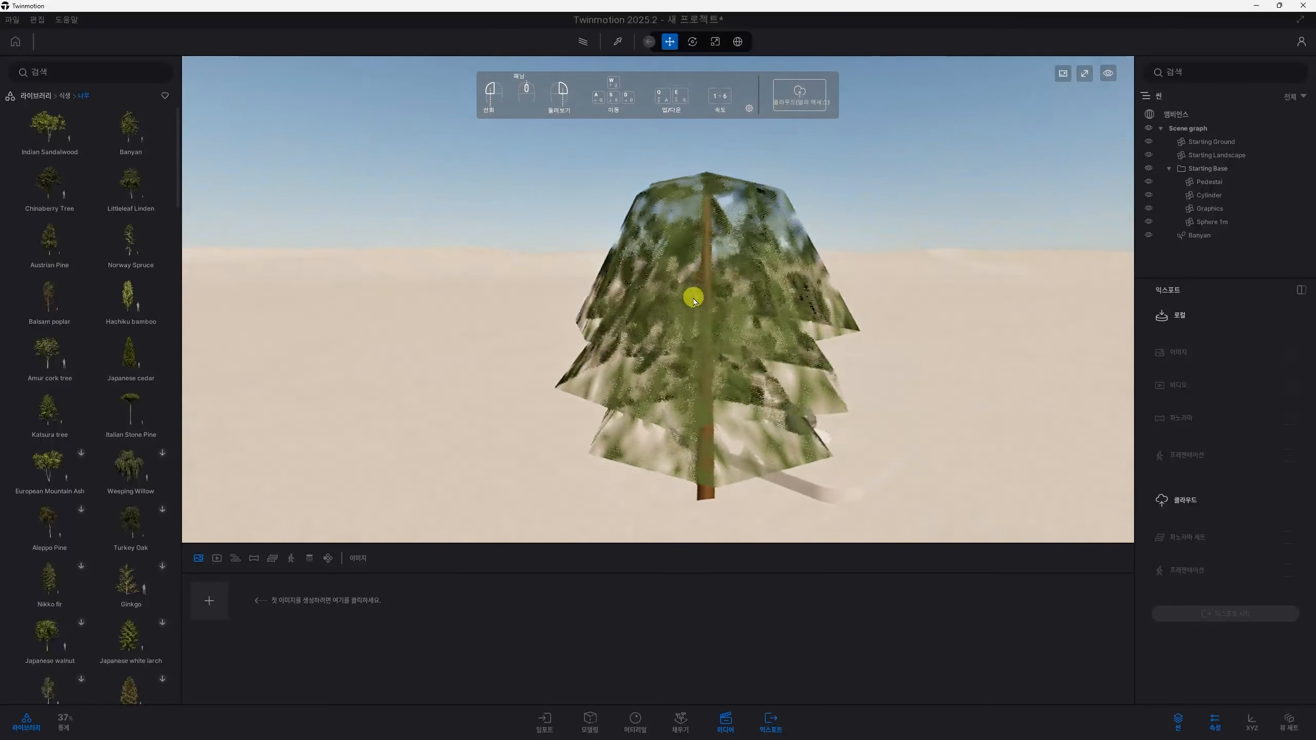
pyautogui.press('a')
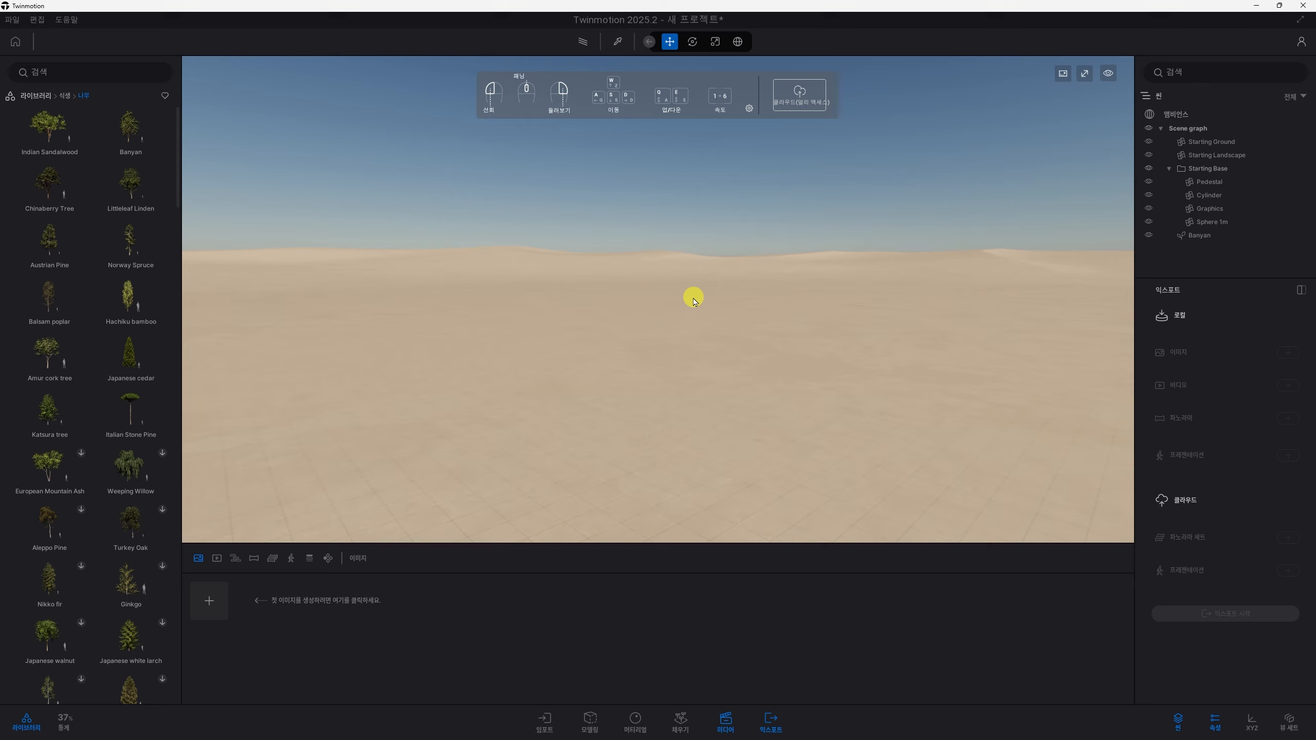
# Step: Raise and lower the viewpoint to view the tree and surrounding desert from different heights
pyautogui.press('d')
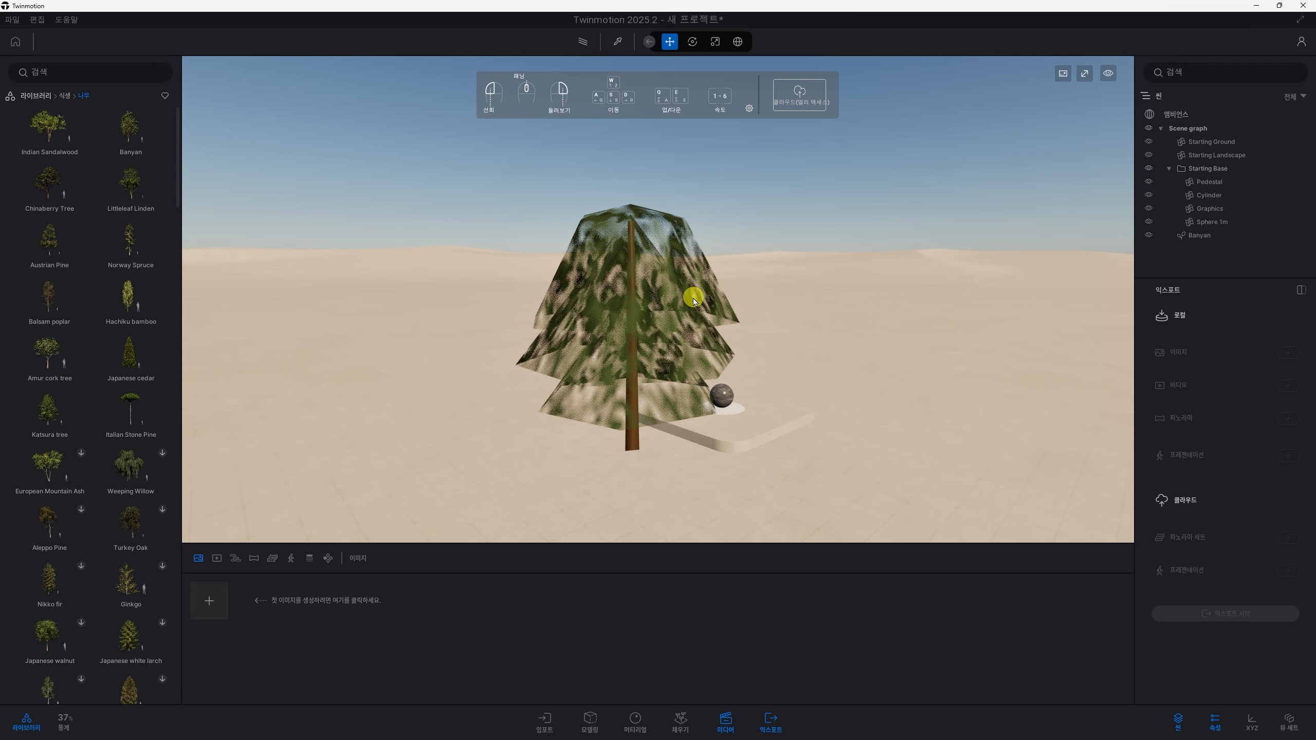
pyautogui.press('q')
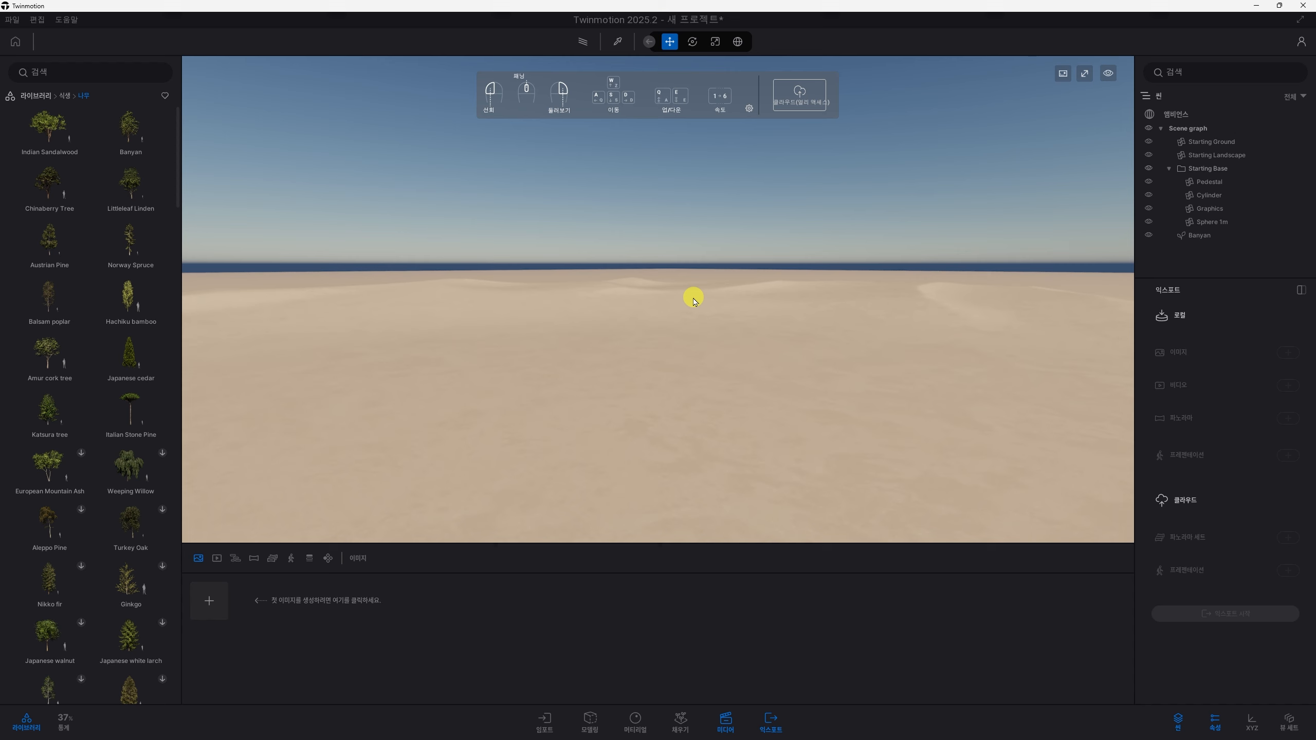
pyautogui.press('q')
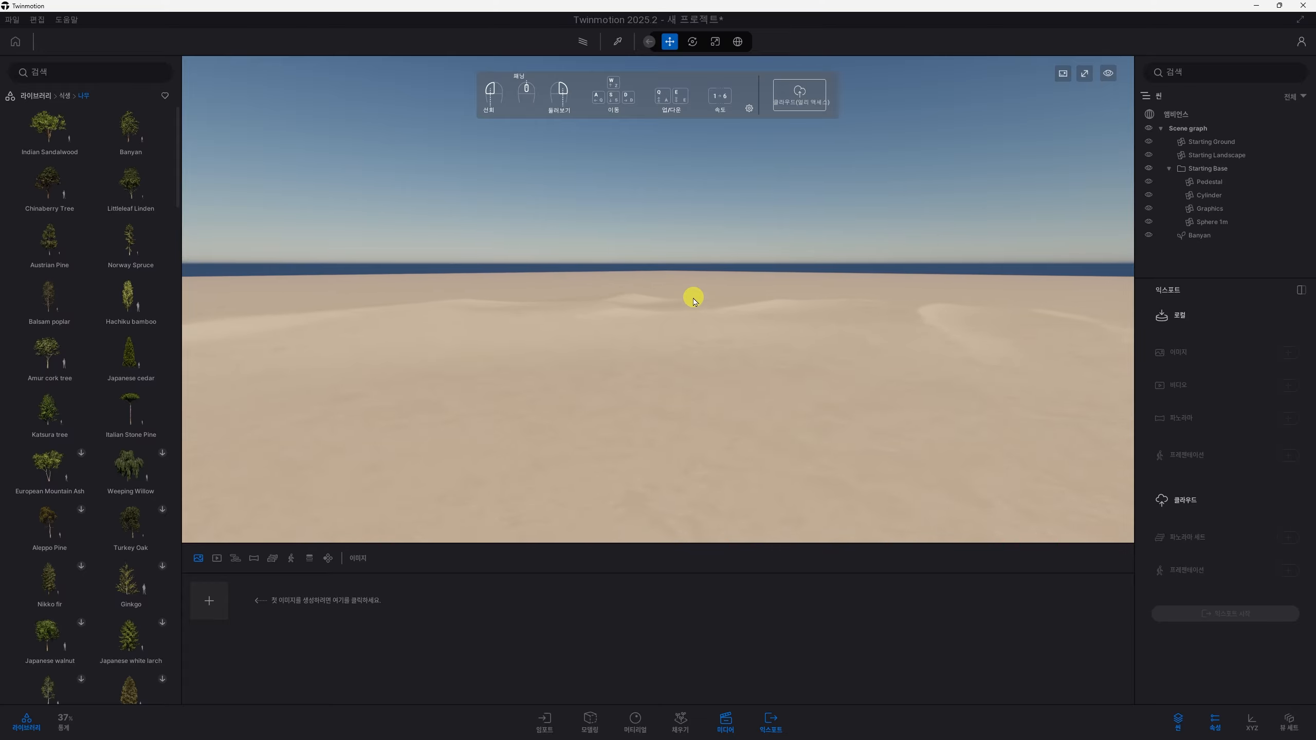
pyautogui.press('e')
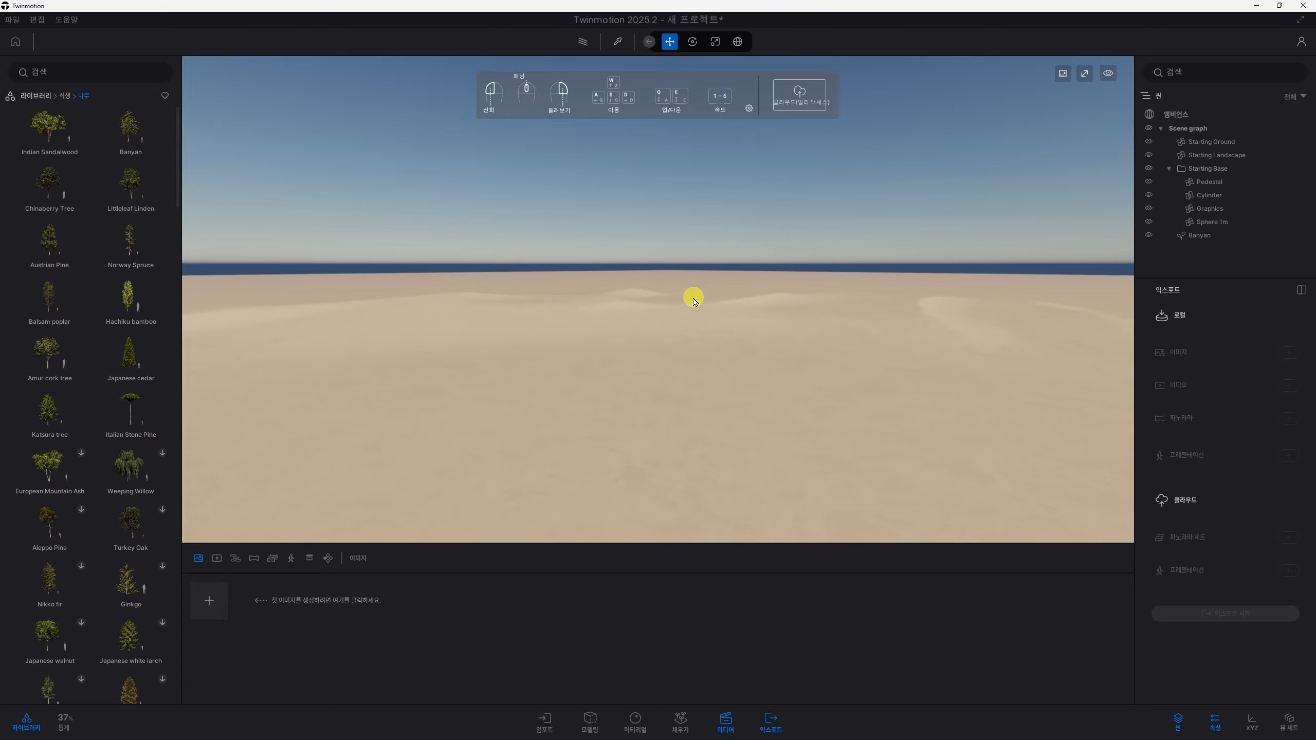
pyautogui.press('e')
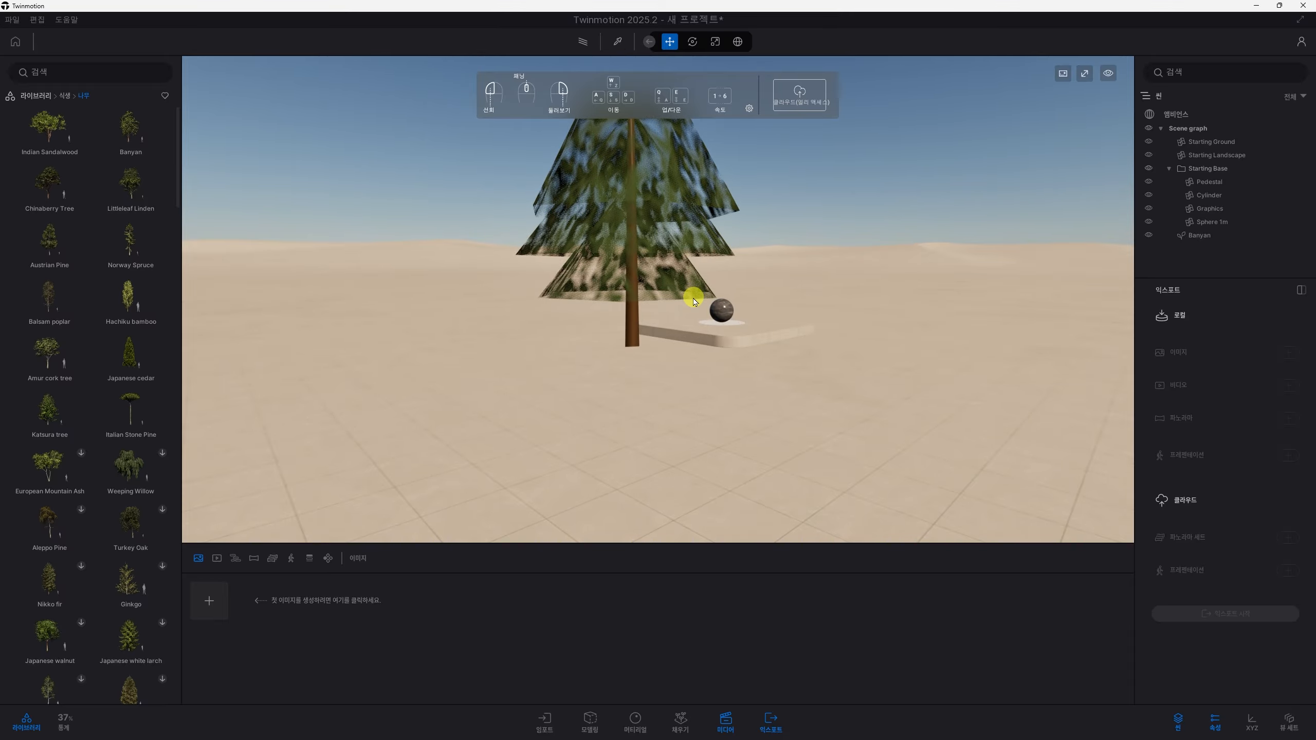
# Step: View the tree and pedestal from farther back, from nearer and with a sideways shift
pyautogui.press('s')
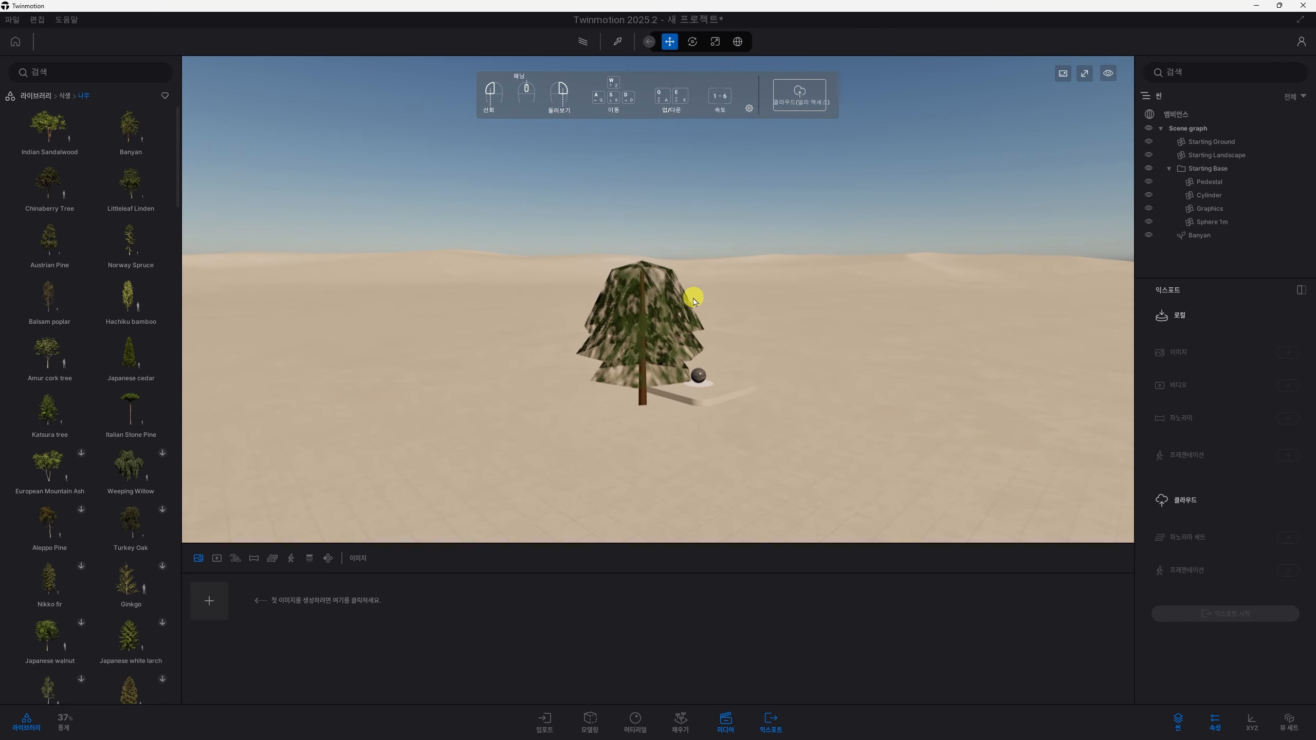
pyautogui.press('s')
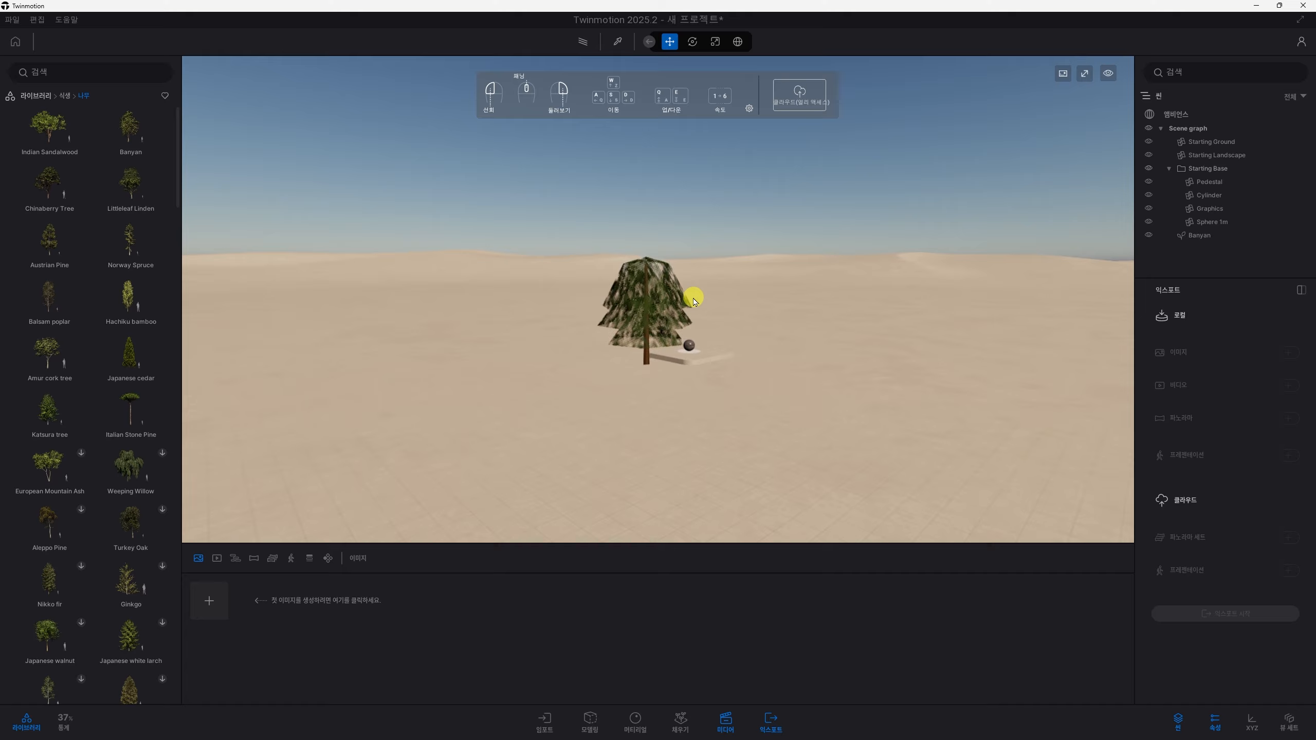
pyautogui.press('w')
pyautogui.press('a')
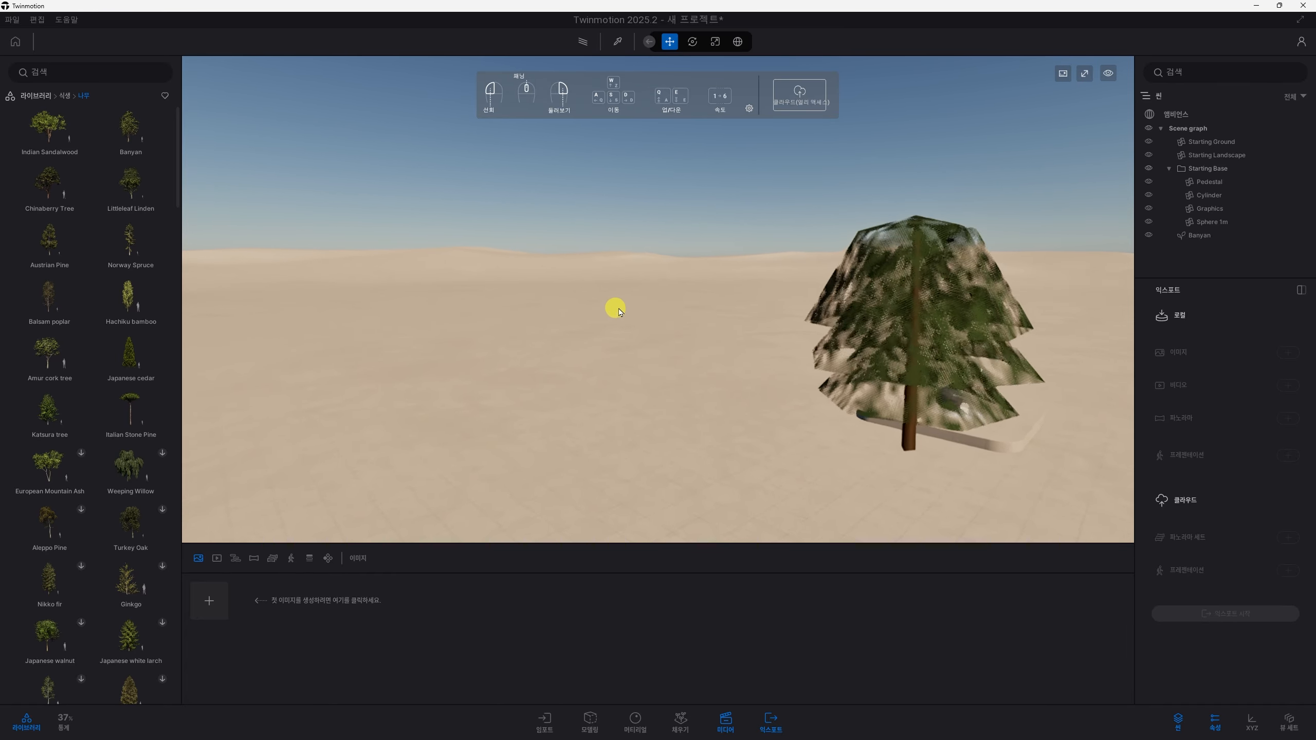
# Step: Orbit the view across the desert to bring the distant tree and pedestal back into sight
pyautogui.moveTo(604, 326); pyautogui.dragTo(920, 299)
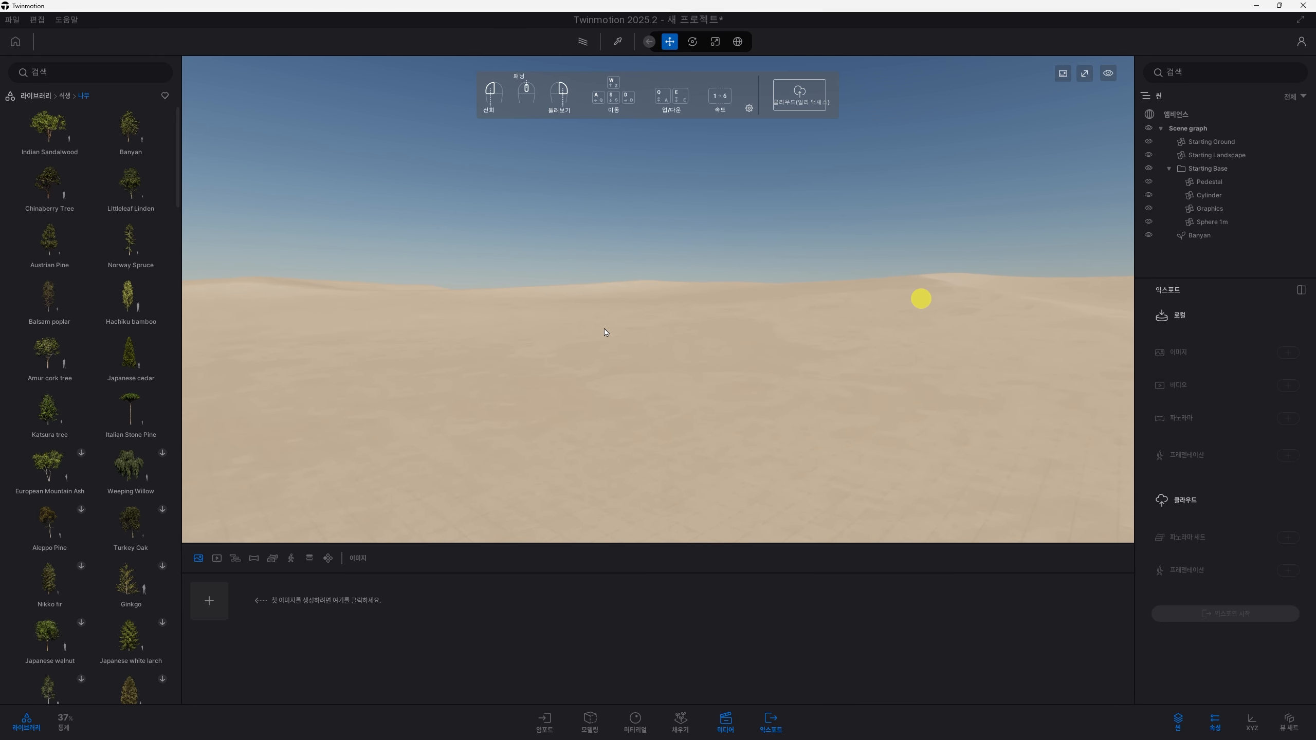
pyautogui.moveTo(720, 309); pyautogui.dragTo(1019, 309)
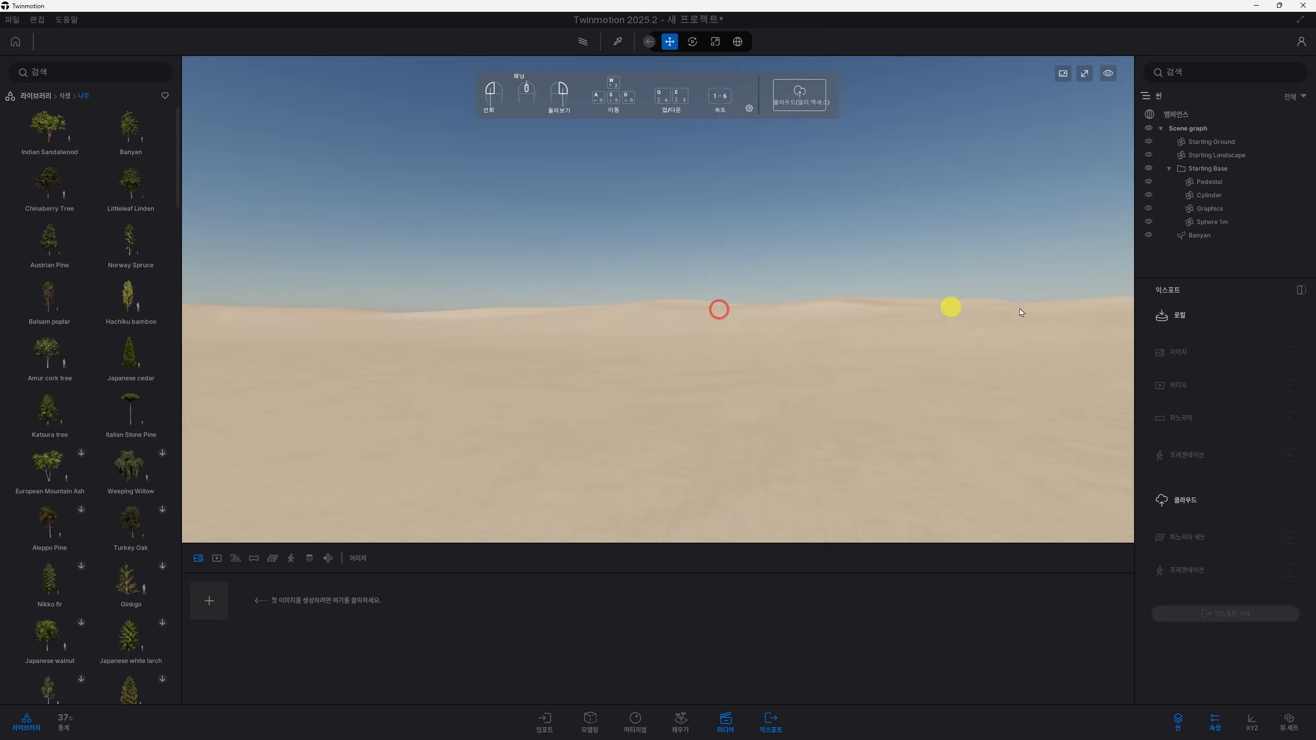
pyautogui.moveTo(908, 309); pyautogui.dragTo(232, 285)
pyautogui.click(1304, 353)
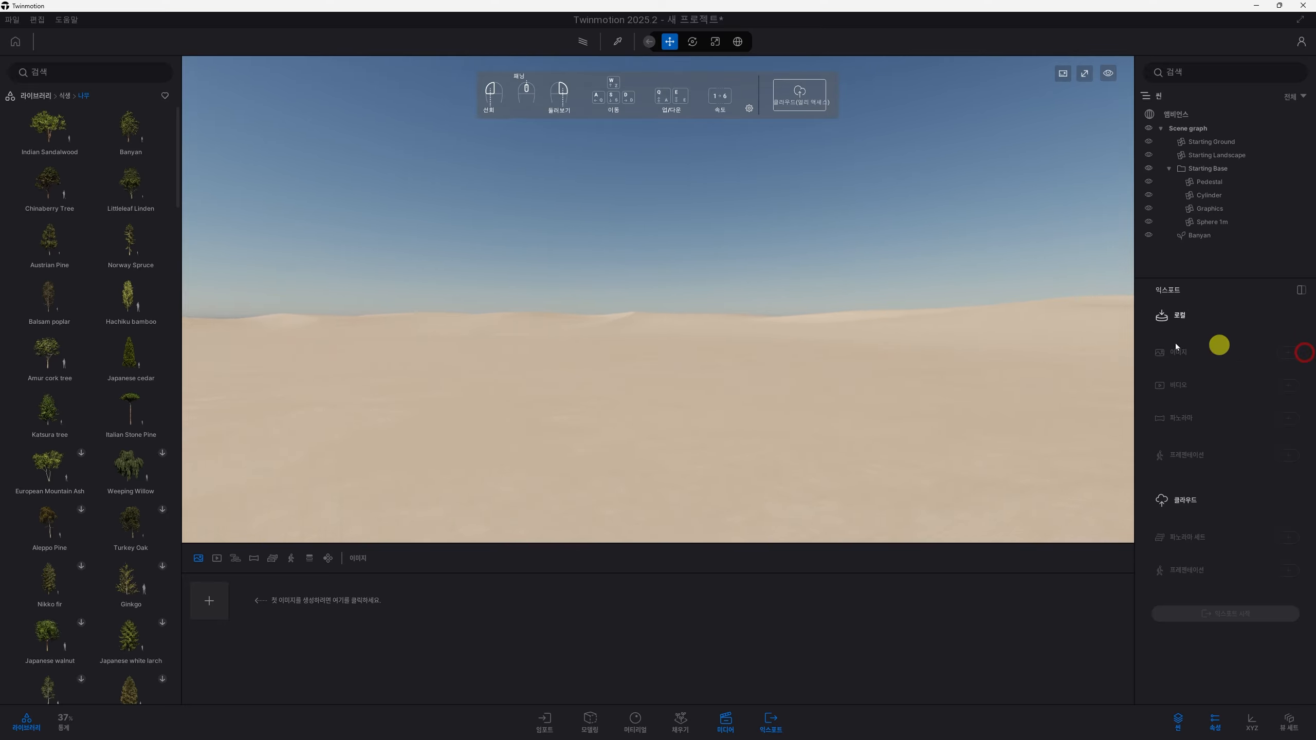
pyautogui.moveTo(846, 333); pyautogui.dragTo(675, 357)
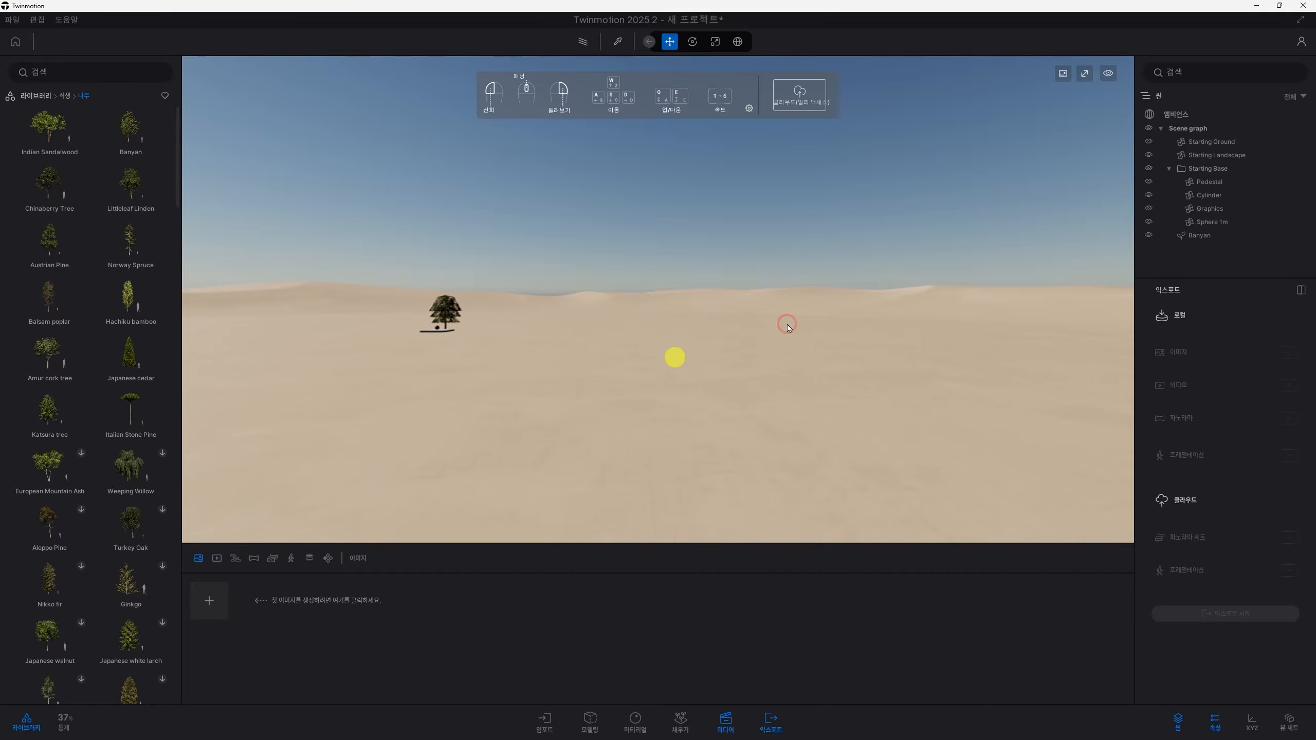
# Step: Approach the distant Banyan tree and pedestal gradually by moving the viewpoint forward across the sand
pyautogui.press('w')
pyautogui.press('s')
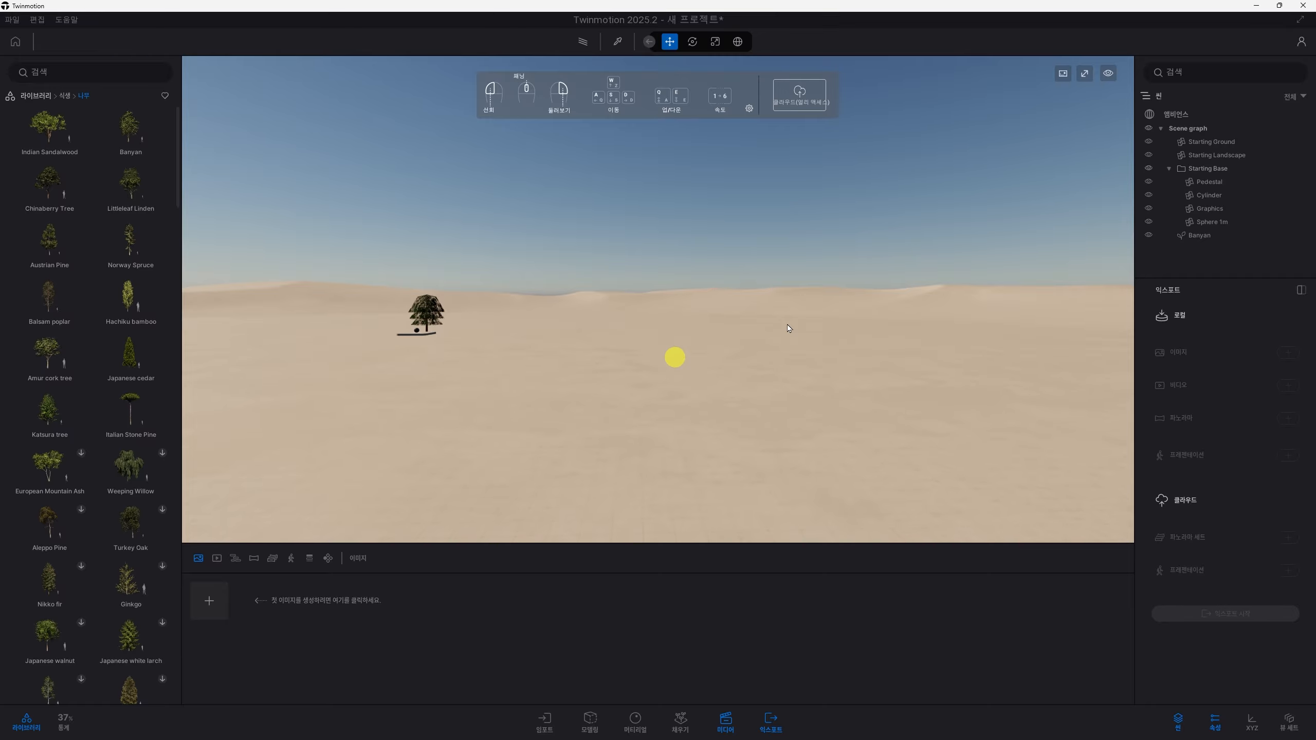
pyautogui.moveTo(651, 421); pyautogui.dragTo(655, 507)
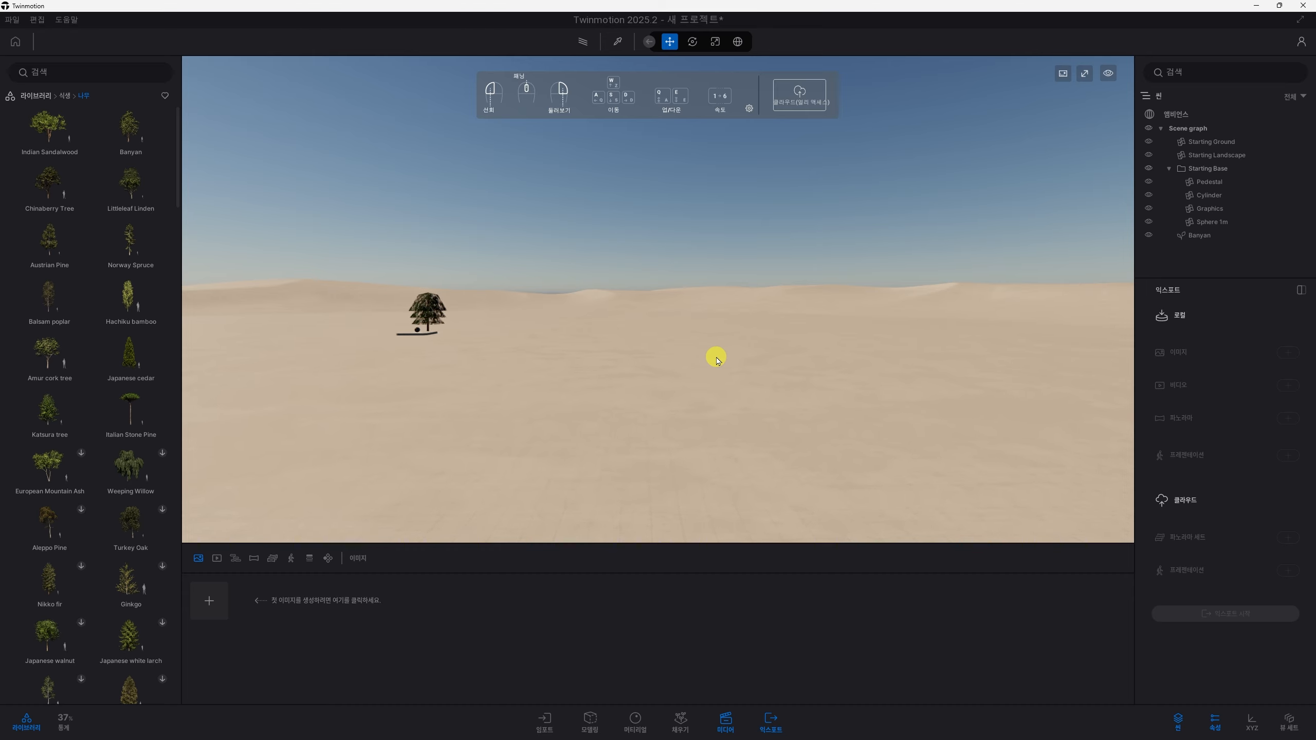
pyautogui.press('w')
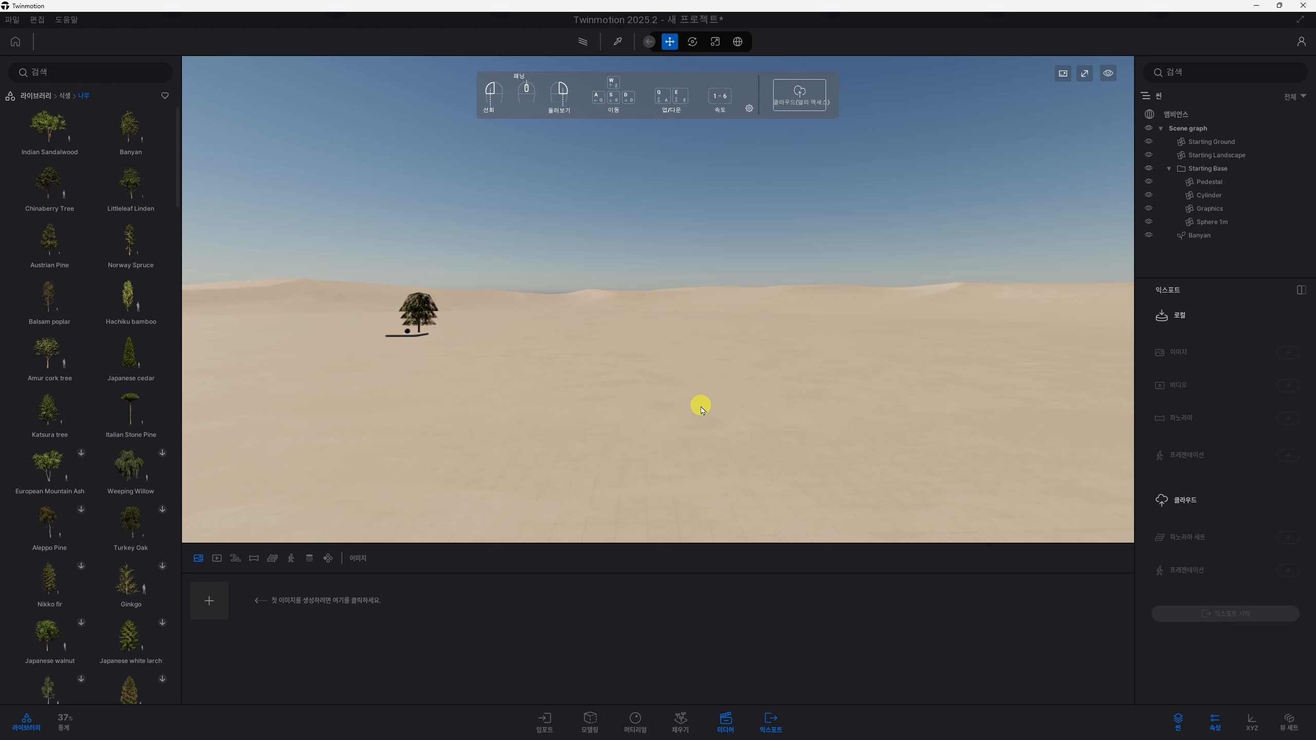
pyautogui.press('w')
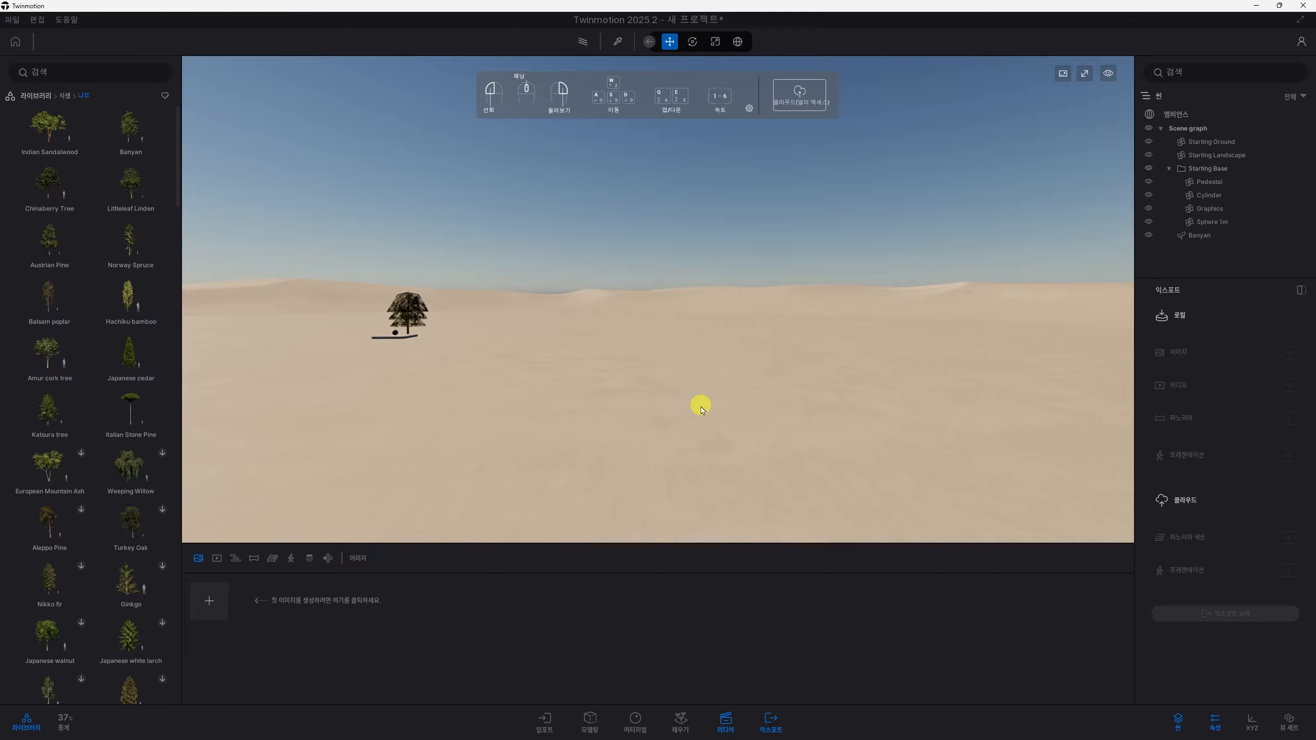
pyautogui.press('w')
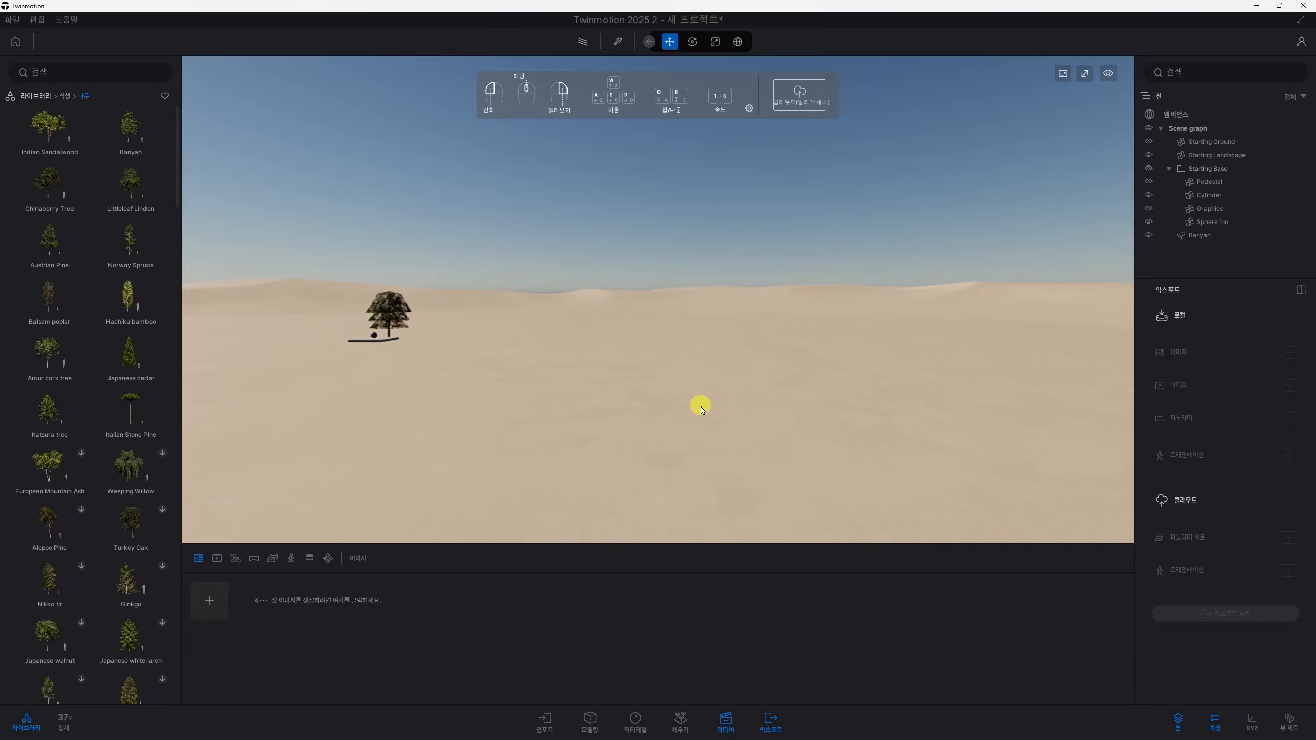
pyautogui.press('w')
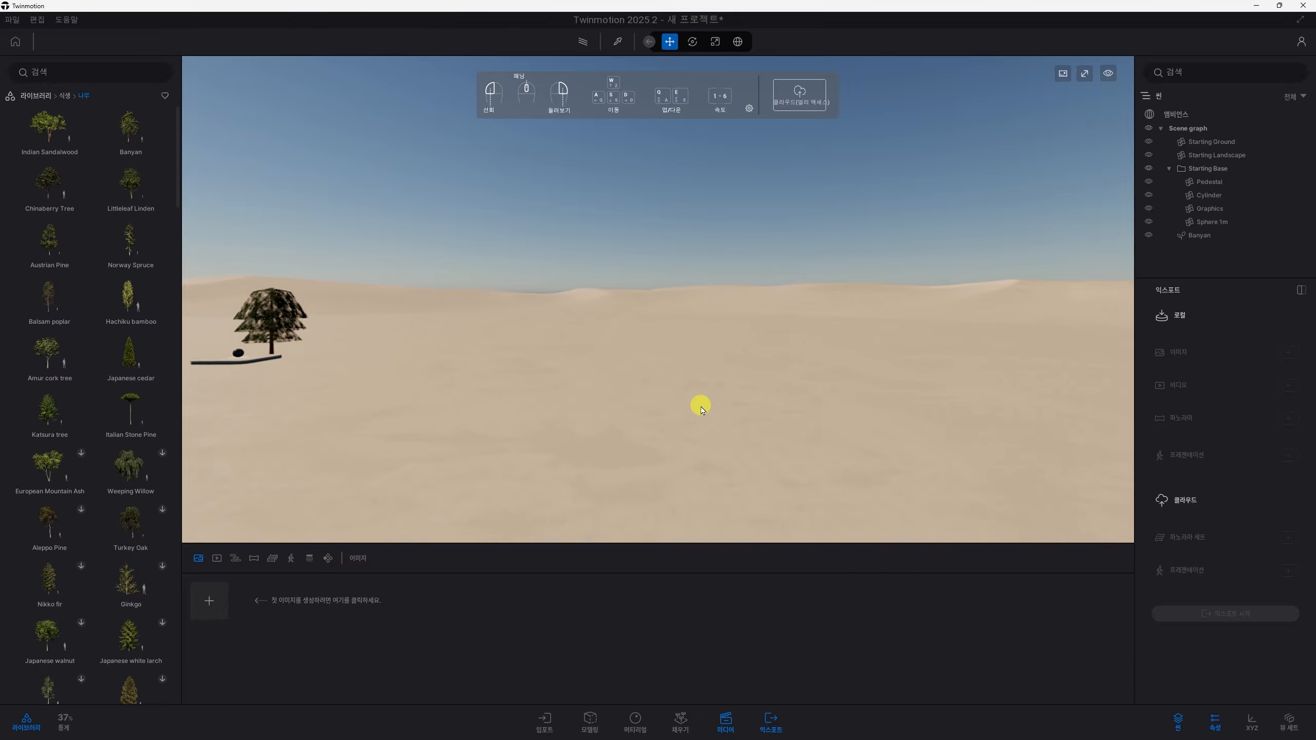
pyautogui.press('w')
pyautogui.press('a')
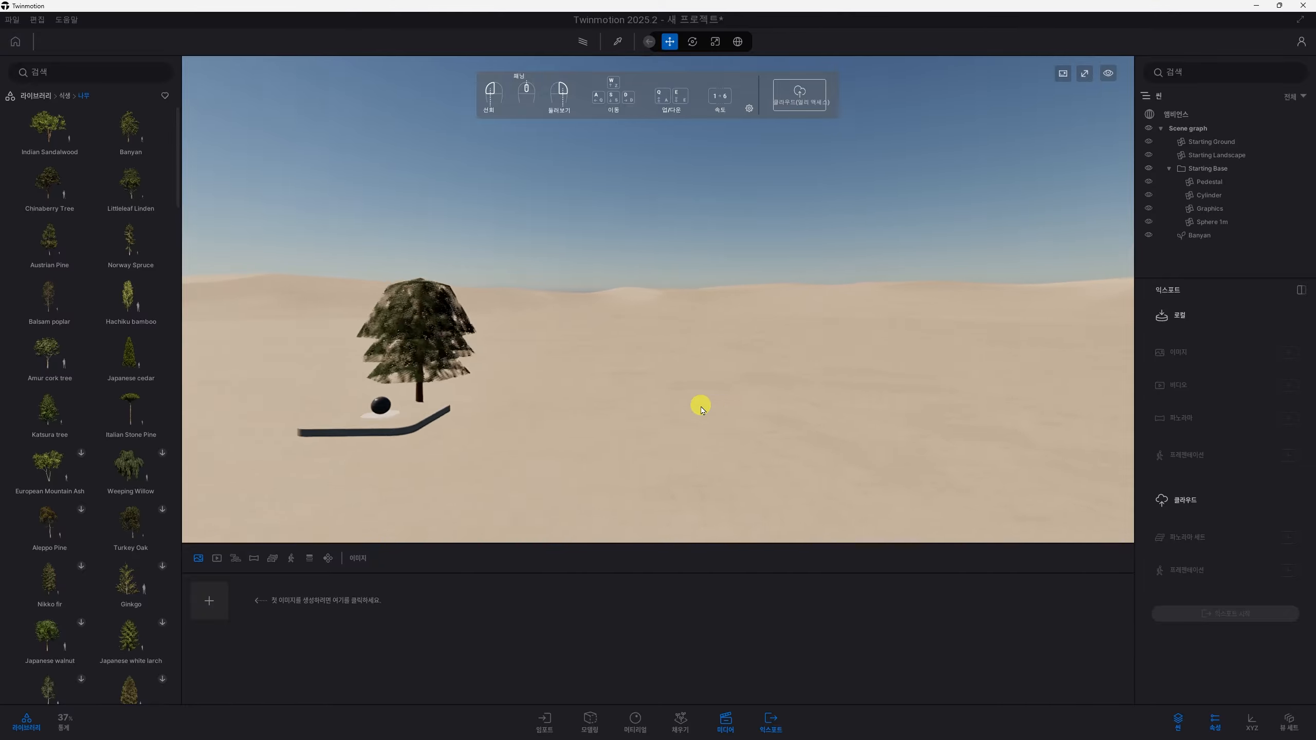
pyautogui.press('w')
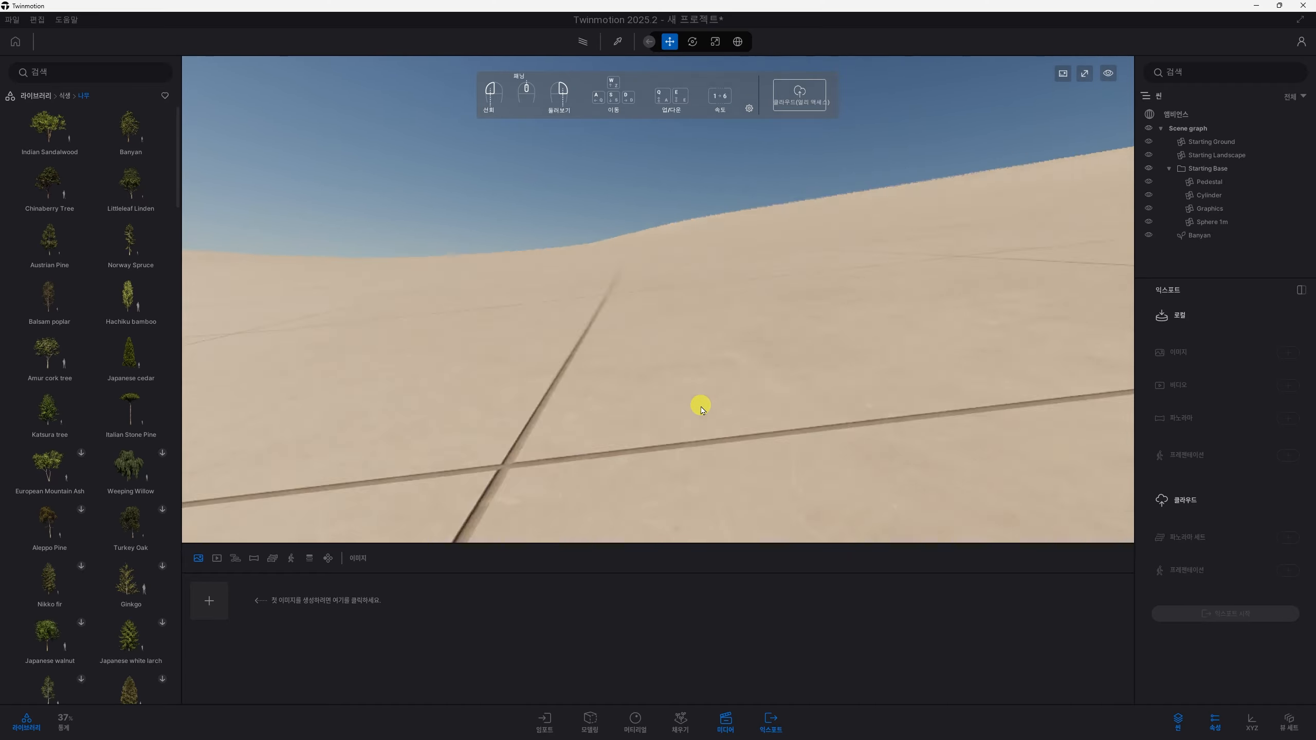
# Step: Move backward and forward past the tree to view its foliage and the dunes at close range
pyautogui.press('s')
pyautogui.press('w')
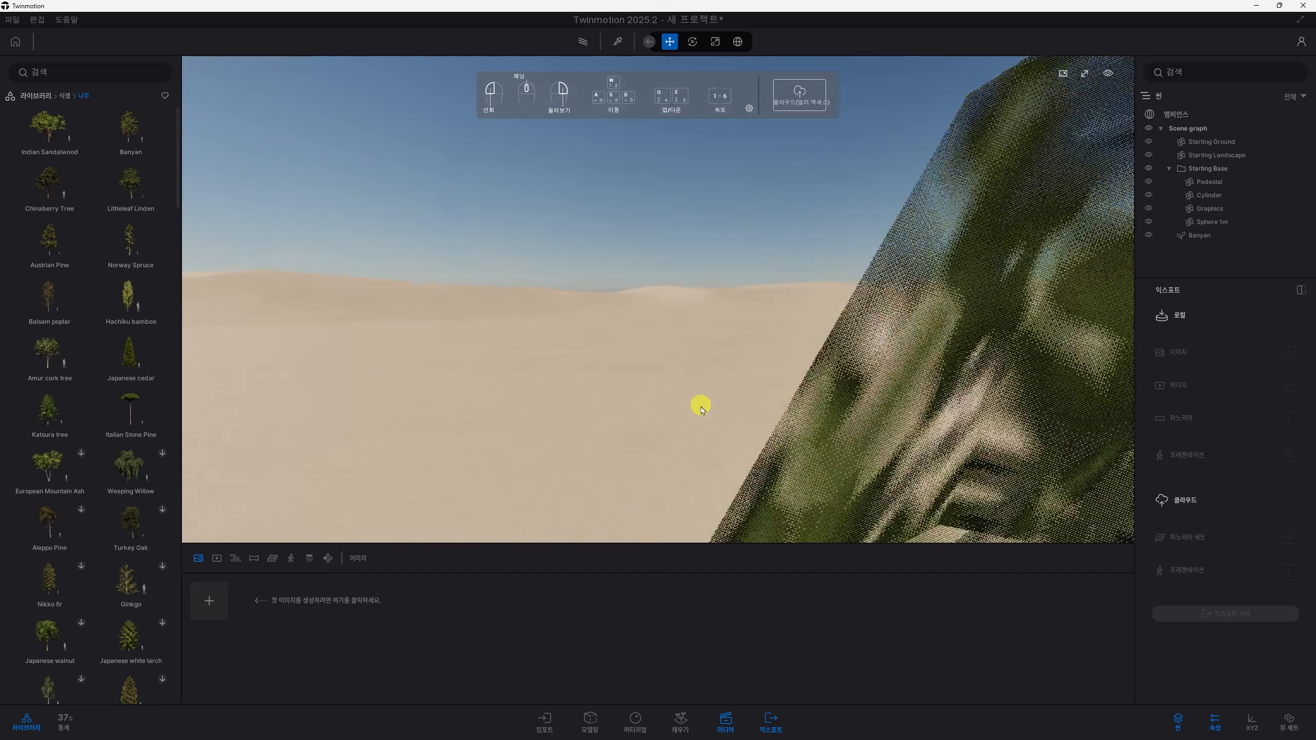
pyautogui.press('s')
pyautogui.press('w')
pyautogui.press('w')
pyautogui.press('d')
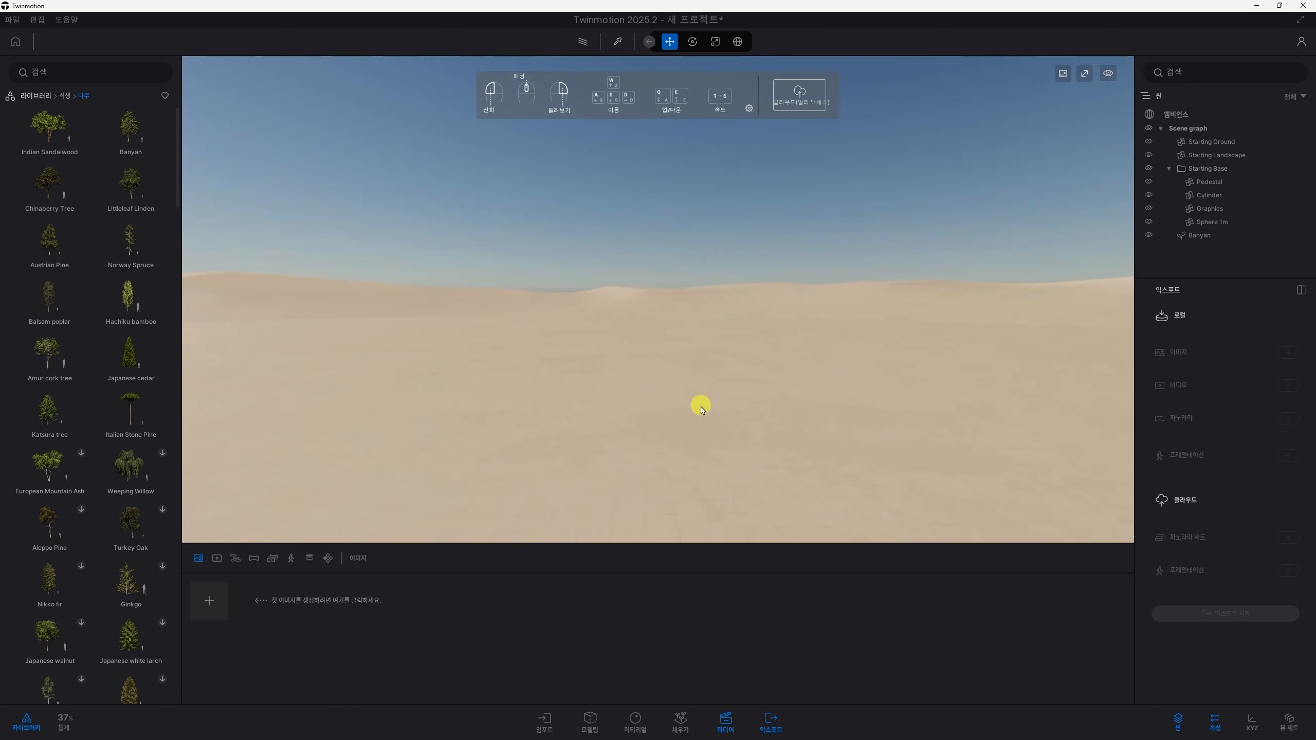
# Step: Shift the viewpoint sideways to bring the tree and pedestal near the middle of the view
pyautogui.press('s')
pyautogui.press('a')
pyautogui.press('d')
pyautogui.press('d')
pyautogui.press('a')
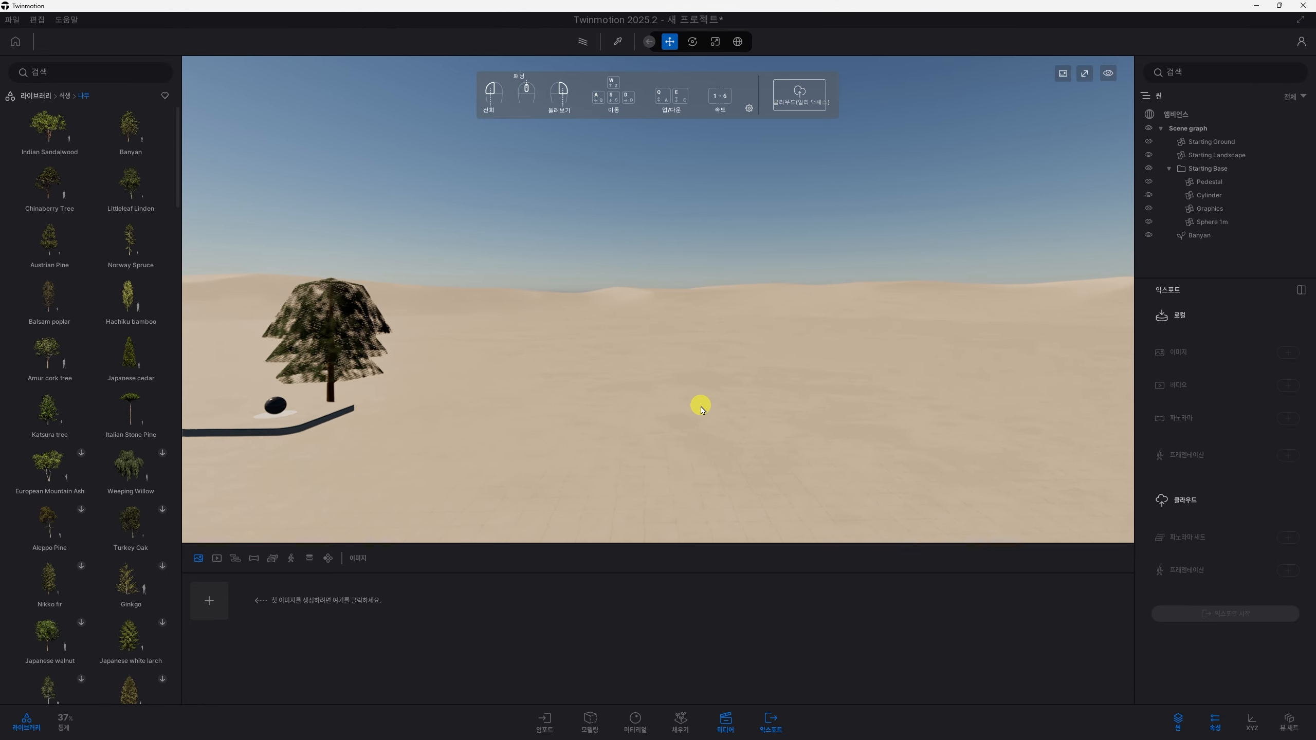
pyautogui.press('a')
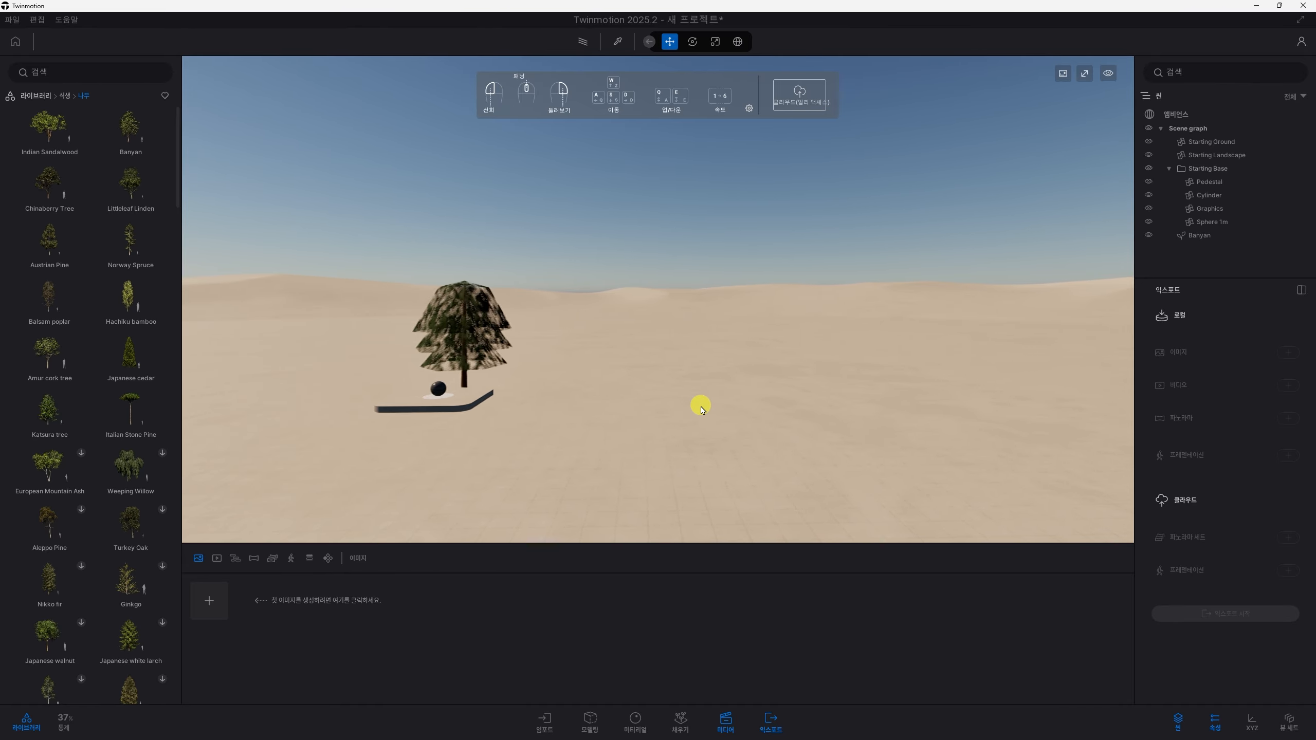
pyautogui.press('a')
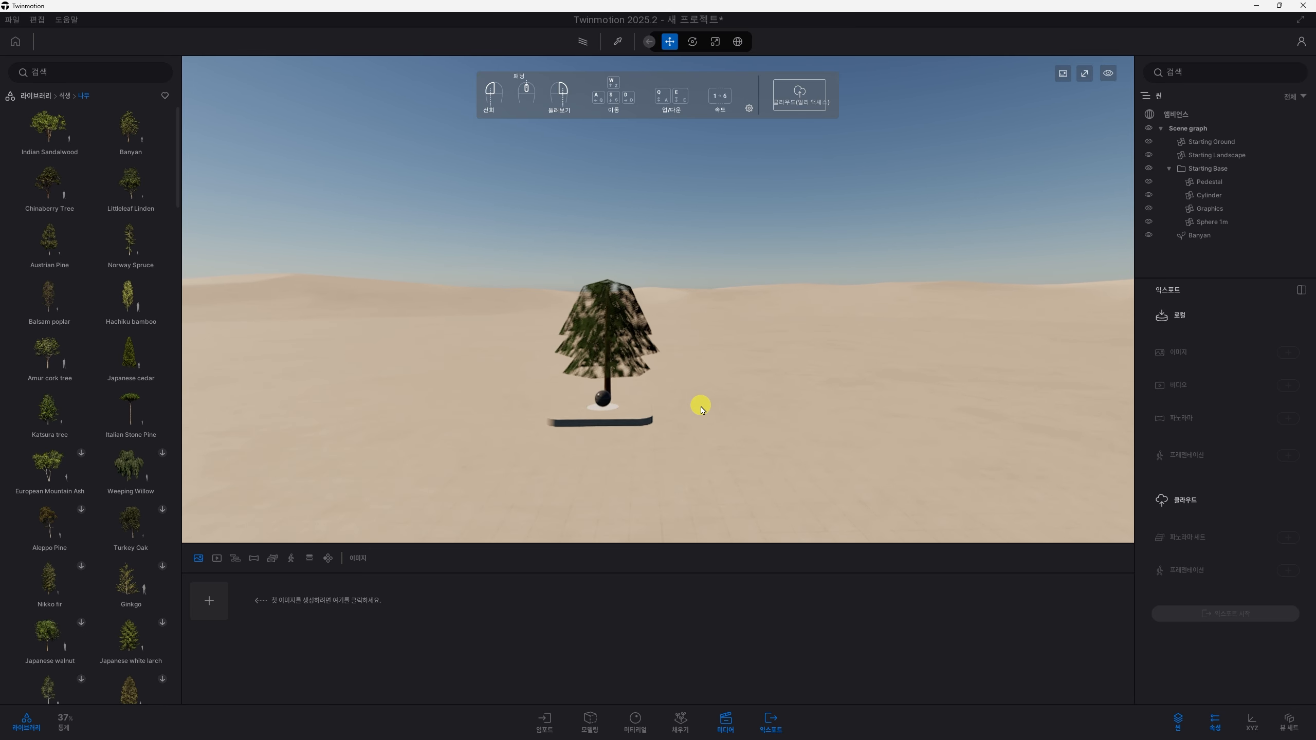
# Step: Back away from the tree and pedestal, keeping them near the middle of the view
pyautogui.press('w')
pyautogui.press('s')
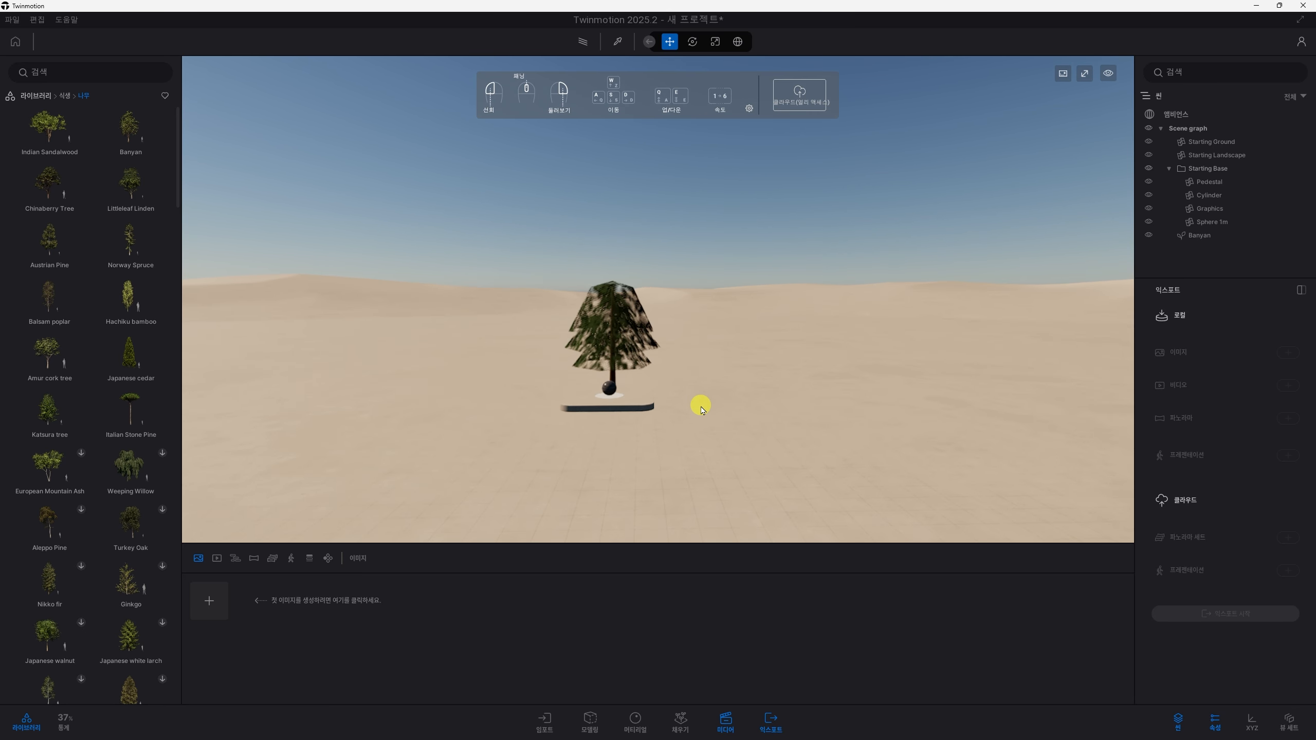
pyautogui.press('d')
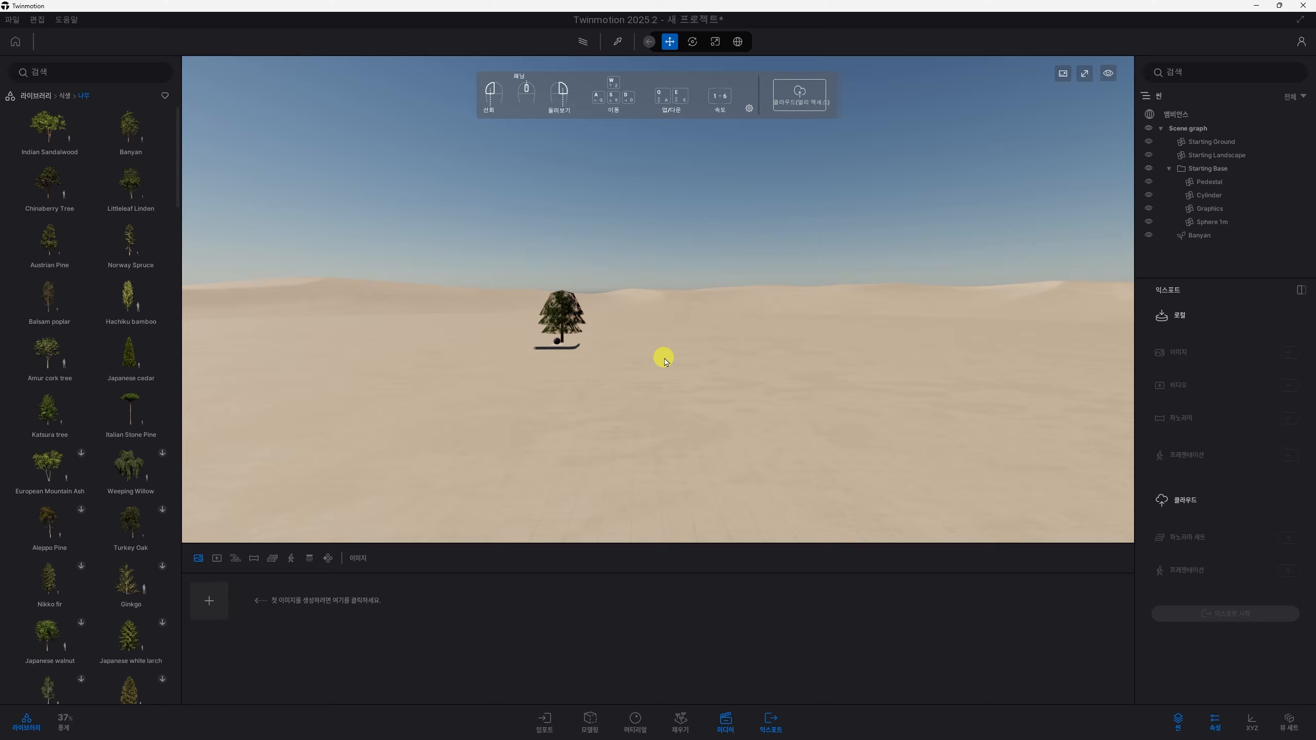
pyautogui.press('a')
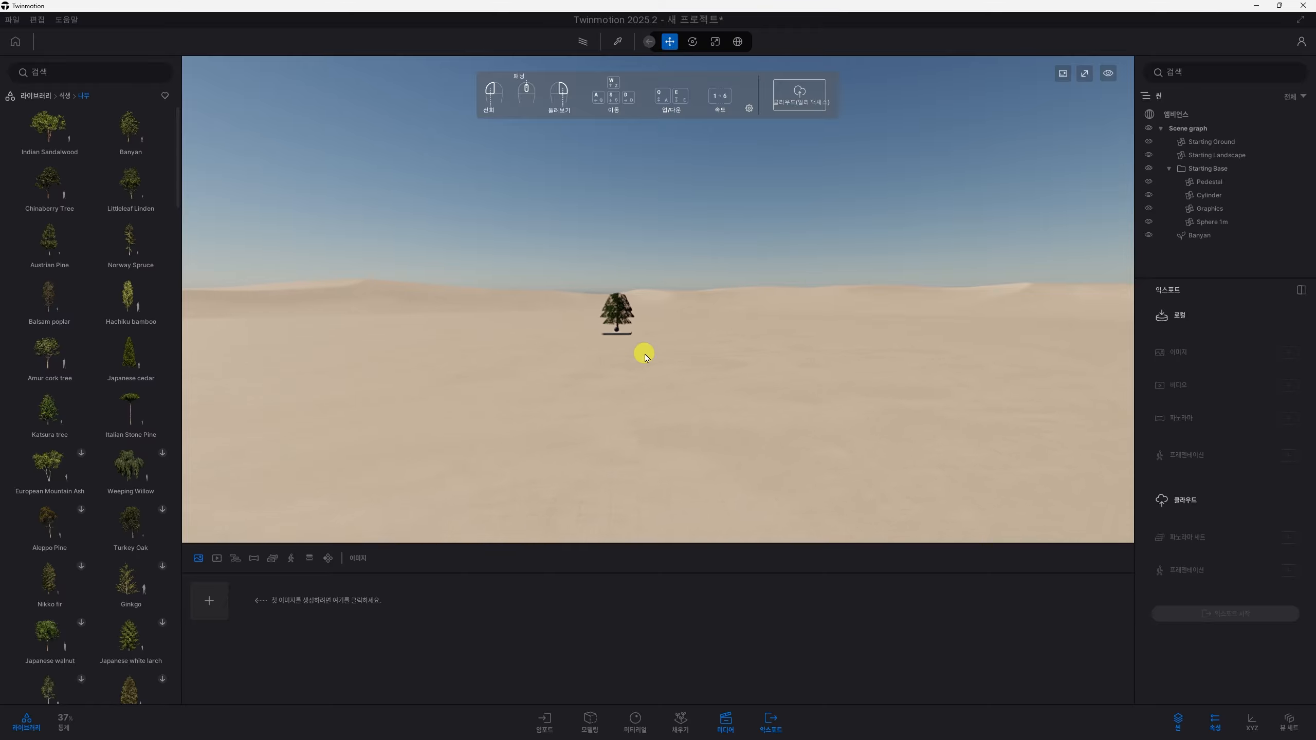
# Step: Turn the view away from the tree towards the horizon and move forward over the dunes
pyautogui.moveTo(644, 356); pyautogui.dragTo(1130, 199, button='right')
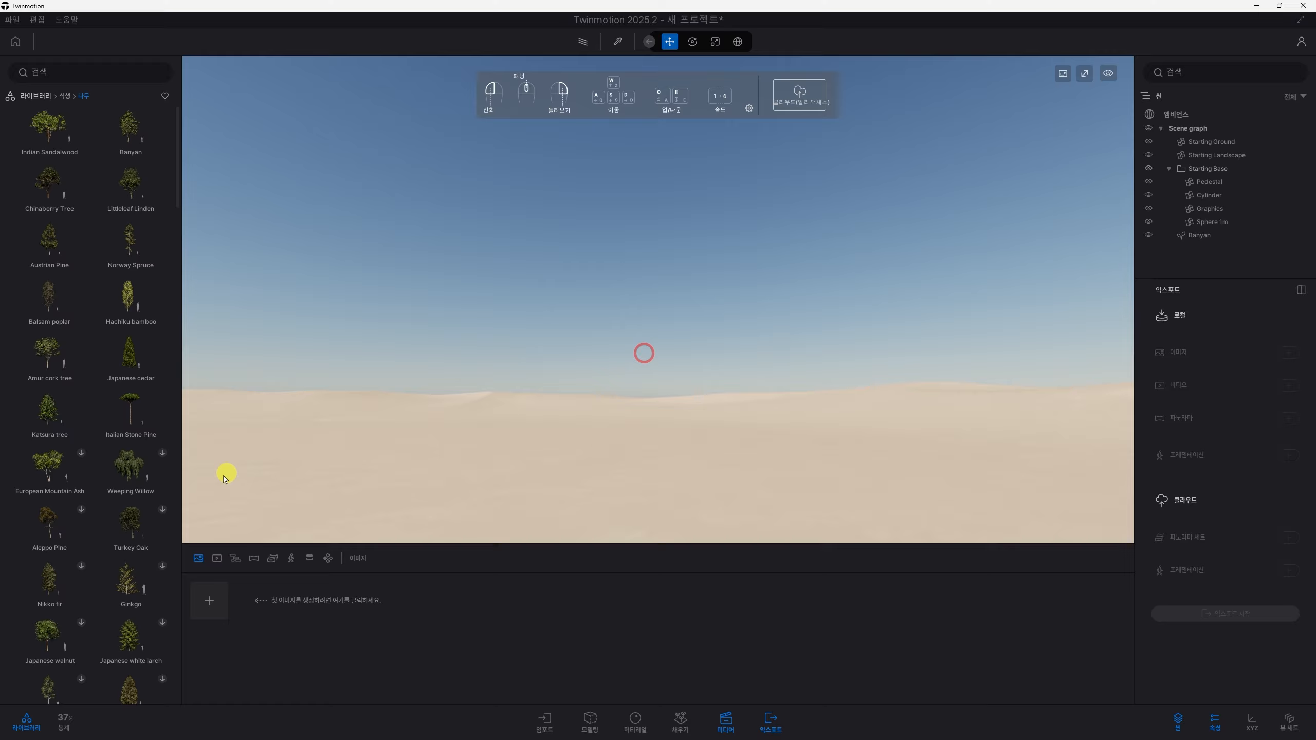
pyautogui.moveTo(480, 381); pyautogui.dragTo(530, 366, button='right')
pyautogui.press('w')
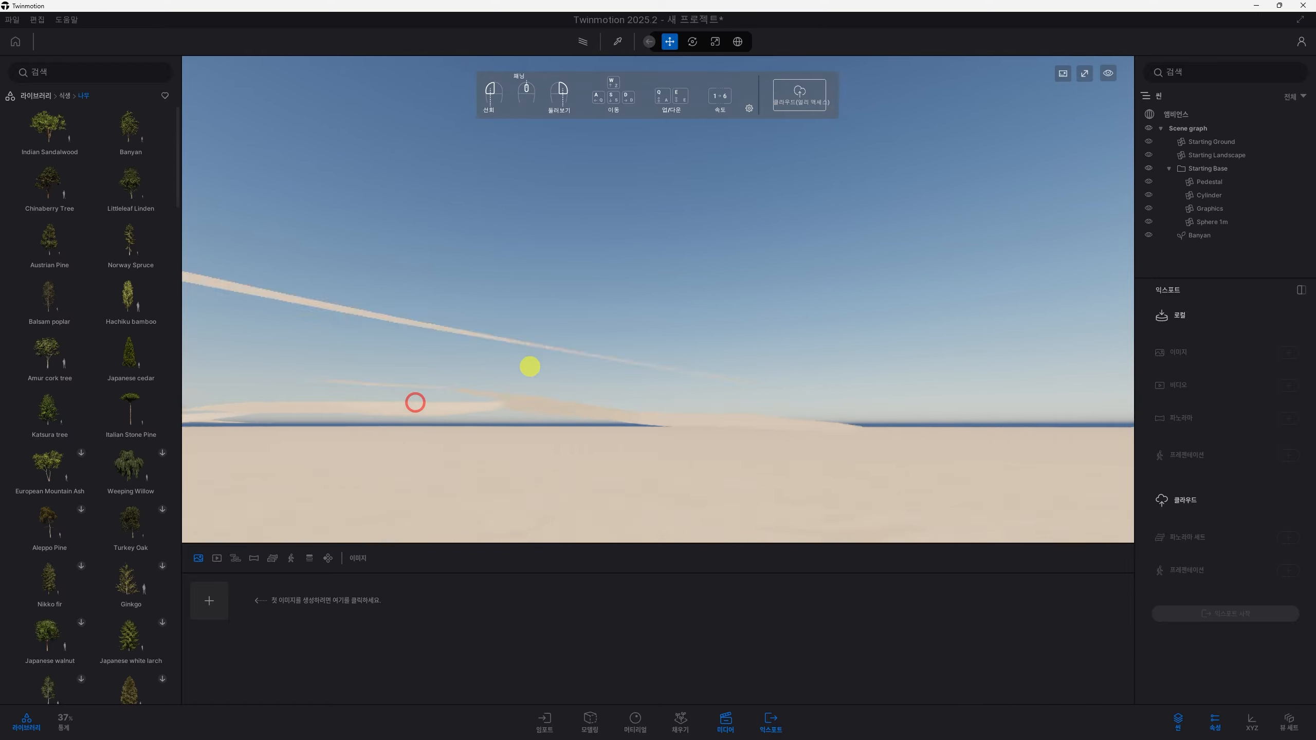